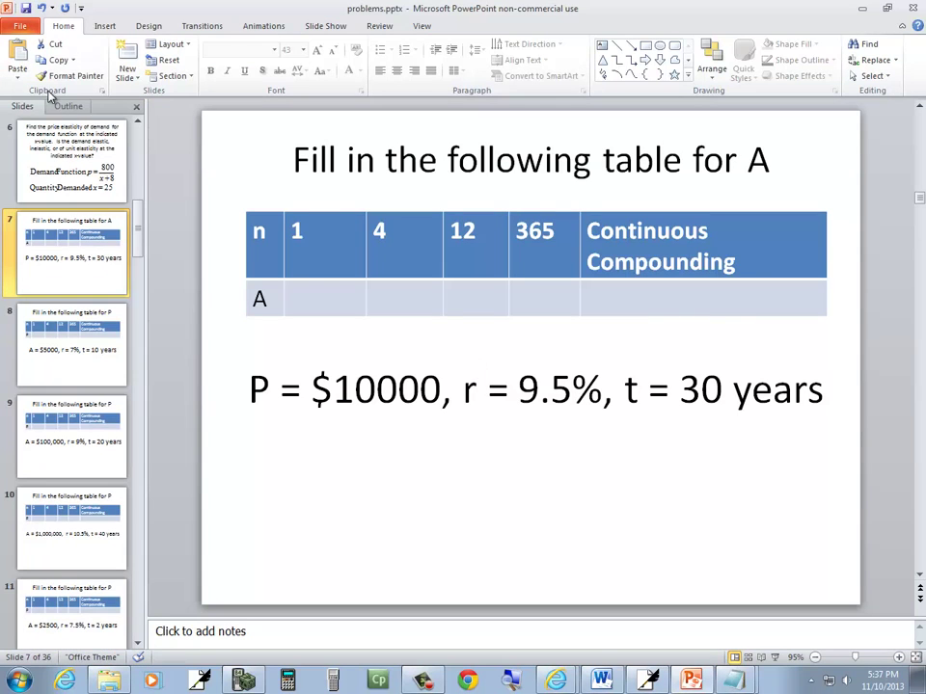
Step: Handwrite the givens P = 10000, r = .095 and t = 30 across the top of the page
mouse_move(50, 71)
left_mouse_down()
mouse_move(50, 101)
mouse_move(52, 87)
mouse_move(81, 84)
left_mouse_up()
left_click_drag(67, 93, 96, 100)
mouse_move(108, 87)
left_mouse_down()
mouse_move(119, 94)
mouse_move(212, 84)
left_mouse_up()
key("alt+Tab")
key("alt+Tab")
left_click_drag(223, 86, 233, 86)
mouse_move(222, 92)
left_mouse_down()
mouse_move(275, 86)
mouse_move(301, 100)
left_mouse_up()
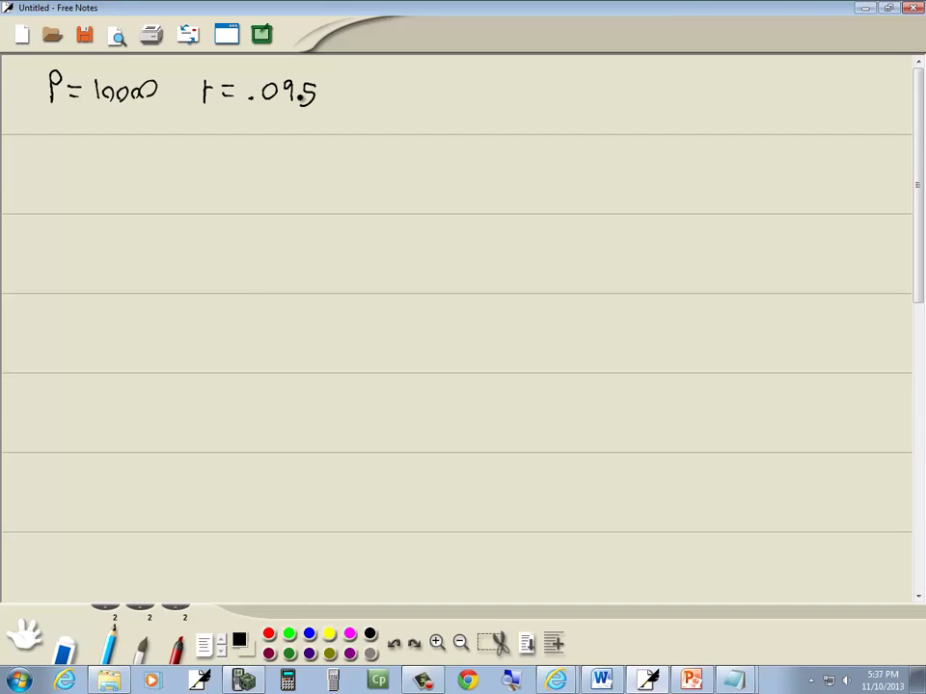
key("alt+Tab")
key("alt+Tab")
left_click_drag(380, 81, 380, 112)
left_click_drag(373, 96, 405, 95)
mouse_move(393, 101)
left_mouse_down()
mouse_move(412, 108)
mouse_move(427, 88)
left_mouse_up()
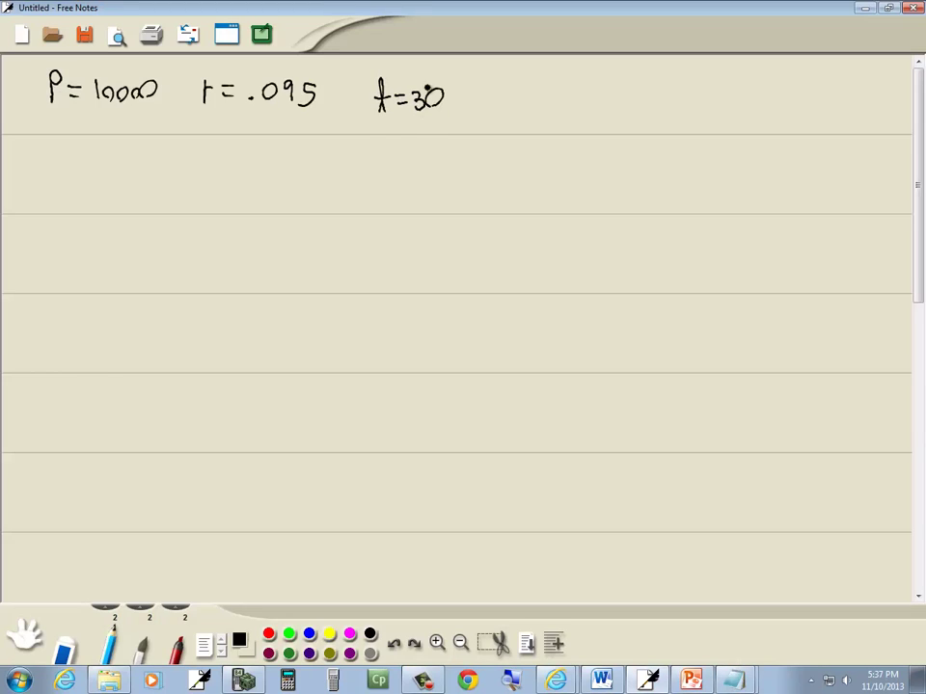
Step: Write the n = 1 heading and the general formula A = P(1 + r/n)^nt
mouse_move(68, 153)
left_mouse_down()
mouse_move(120, 154)
mouse_move(108, 159)
left_mouse_up()
key("alt+Tab")
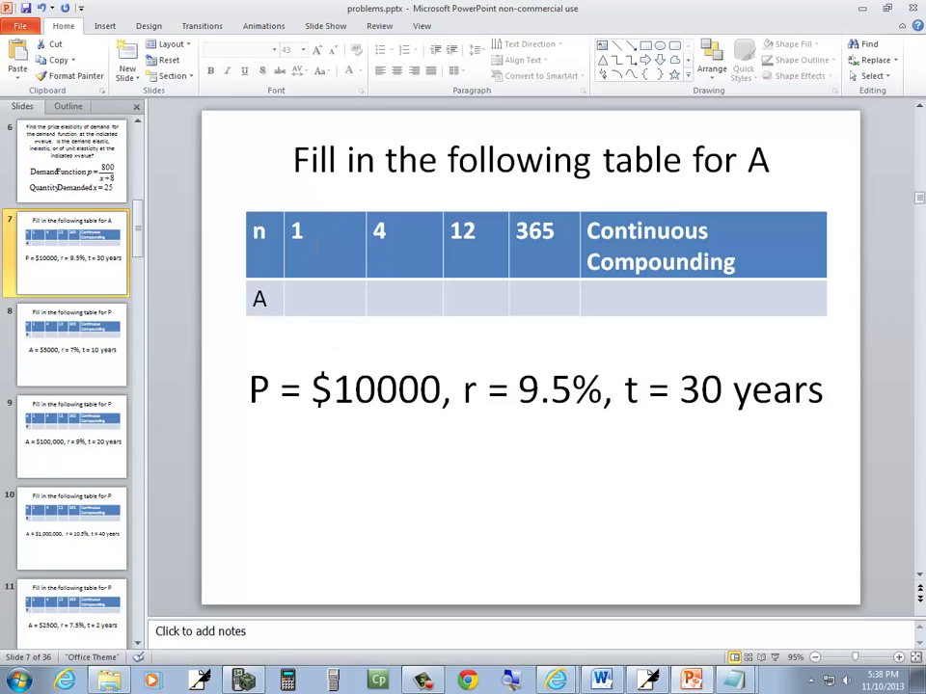
key("alt+Tab")
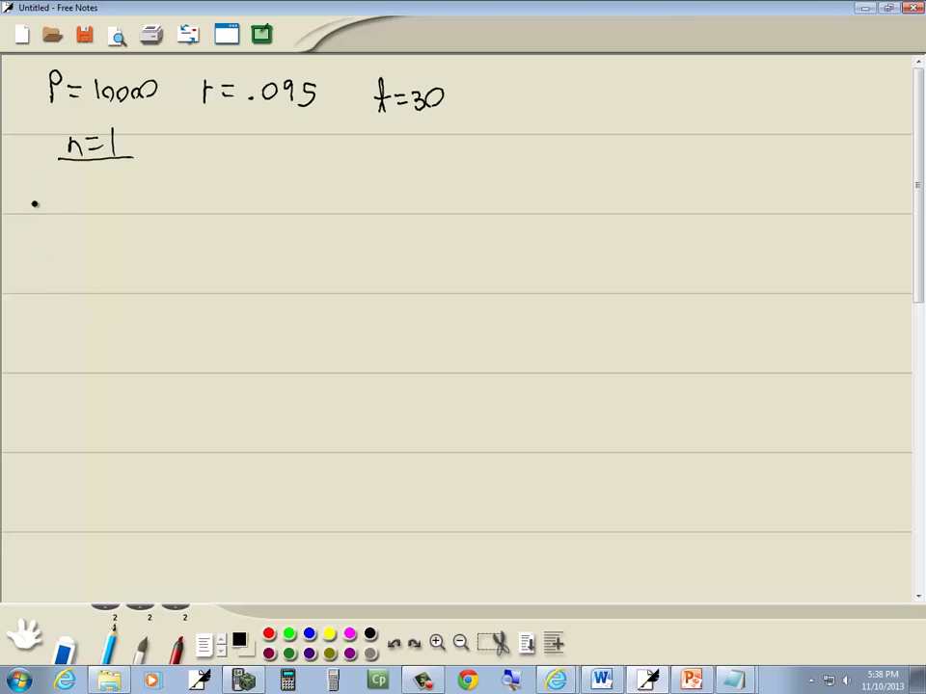
left_click_drag(21, 197, 29, 223)
left_click_drag(17, 211, 55, 207)
left_click_drag(42, 215, 65, 224)
mouse_move(65, 197)
left_mouse_down()
mouse_move(88, 224)
mouse_move(146, 199)
mouse_move(152, 210)
left_mouse_up()
mouse_move(141, 215)
left_mouse_down()
mouse_move(166, 230)
mouse_move(185, 199)
left_mouse_up()
left_click_drag(196, 183, 194, 203)
left_click_drag(190, 190, 199, 189)
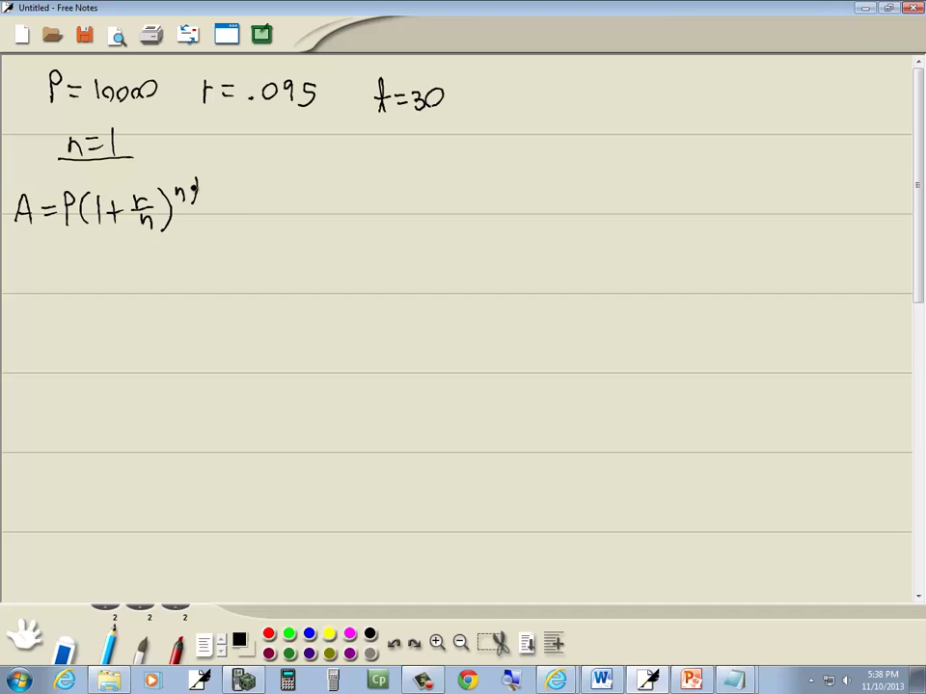
Step: Write the substituted line A = 10000(1 + .095/1)^(1x30)
mouse_move(14, 282)
left_mouse_down()
mouse_move(26, 275)
mouse_move(62, 288)
mouse_move(79, 277)
left_mouse_up()
mouse_move(90, 274)
left_mouse_down()
mouse_move(144, 293)
mouse_move(197, 268)
mouse_move(219, 274)
mouse_move(228, 285)
mouse_move(211, 310)
mouse_move(244, 260)
mouse_move(291, 262)
left_mouse_up()
left_click_drag(306, 248, 302, 259)
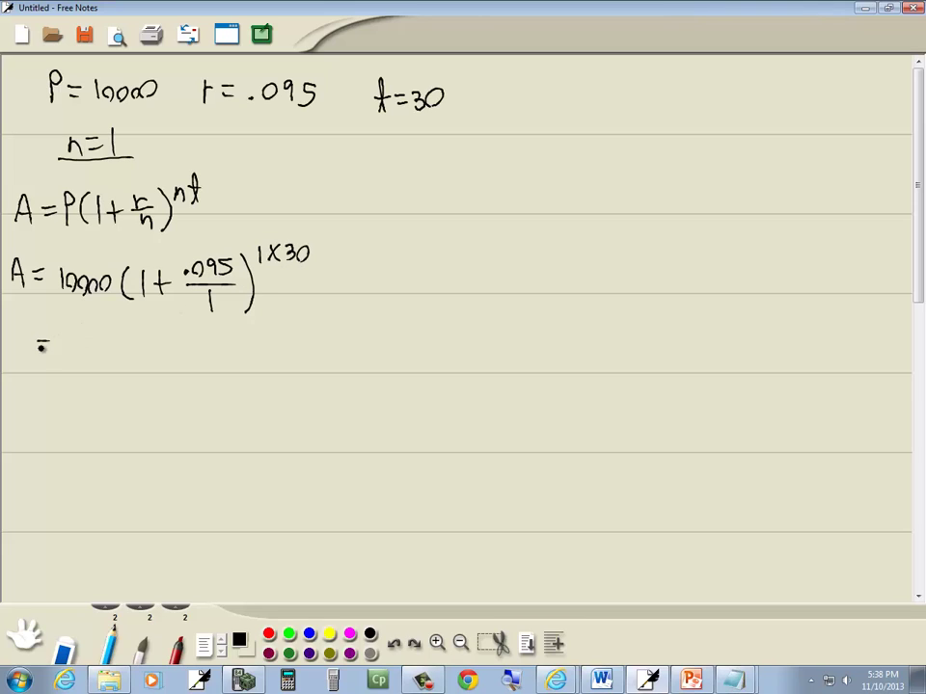
Step: Write the simplified line = 10000(1 + .095)^30
left_click_drag(64, 339, 63, 356)
mouse_move(80, 344)
left_mouse_down()
mouse_move(75, 355)
mouse_move(81, 347)
left_mouse_up()
left_click_drag(93, 344, 103, 344)
mouse_move(113, 345)
left_mouse_down()
mouse_move(112, 357)
mouse_move(146, 358)
left_mouse_up()
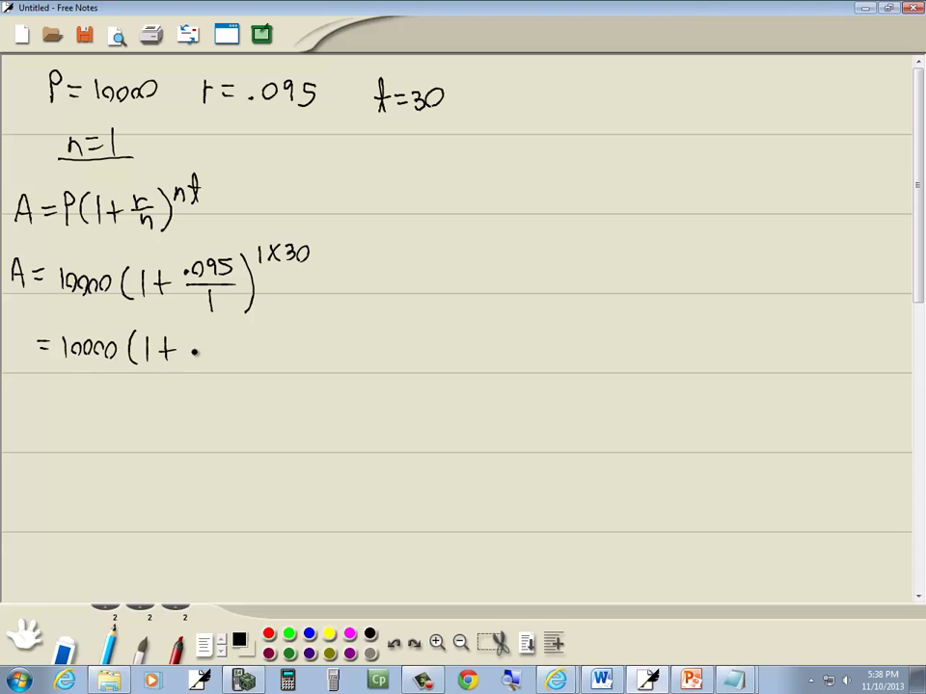
left_click_drag(206, 342, 226, 354)
mouse_move(237, 341)
left_mouse_down()
mouse_move(236, 354)
mouse_move(243, 340)
left_mouse_up()
left_click_drag(252, 334, 254, 363)
mouse_move(265, 318)
left_mouse_down()
mouse_move(264, 329)
mouse_move(280, 318)
left_mouse_up()
key("alt+Tab")
key("alt+Tab")
key("alt+Tab")
key("alt+Tab")
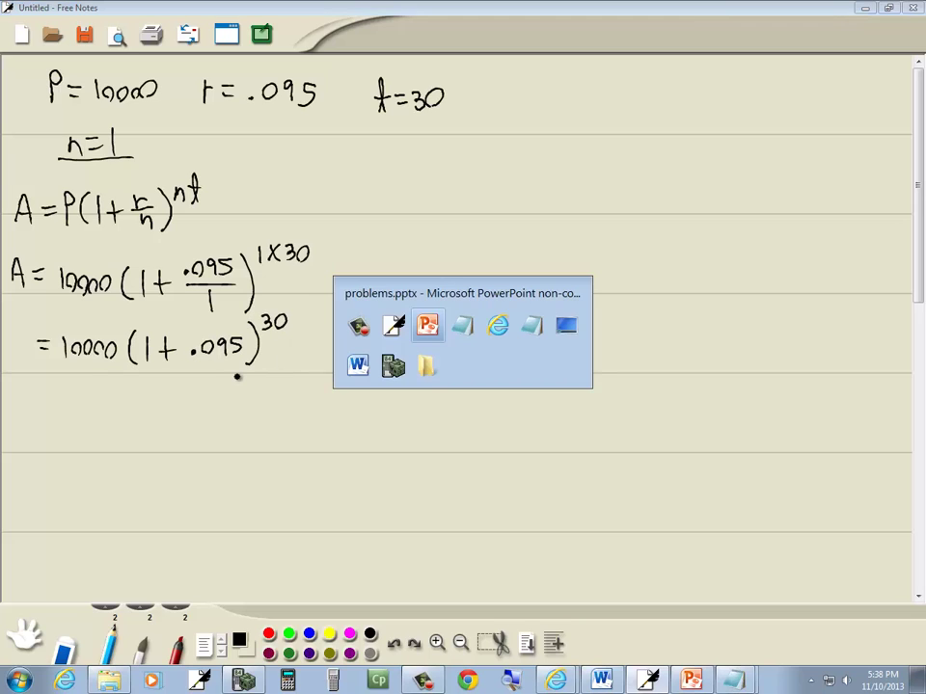
Step: Clear the TI-SmartView key press history and the calculator screen
key("alt+Tab")
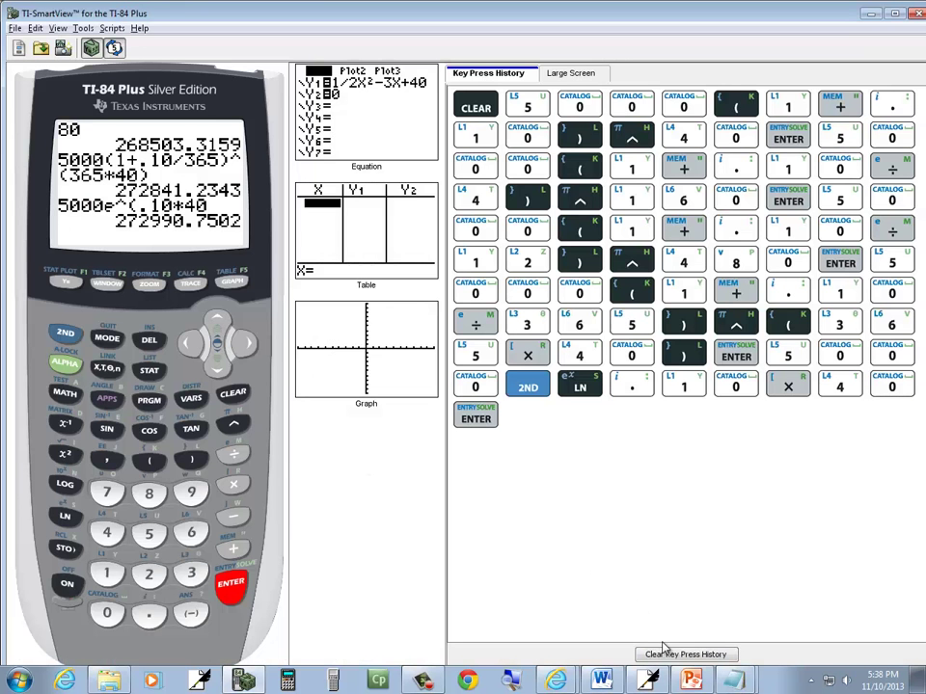
left_click(672, 656)
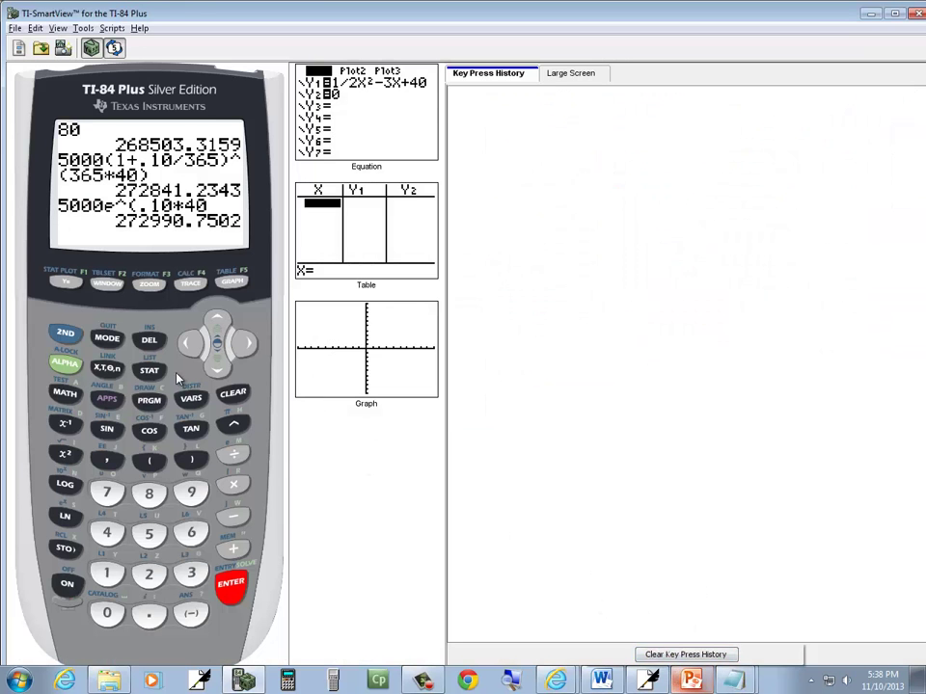
left_click(232, 392)
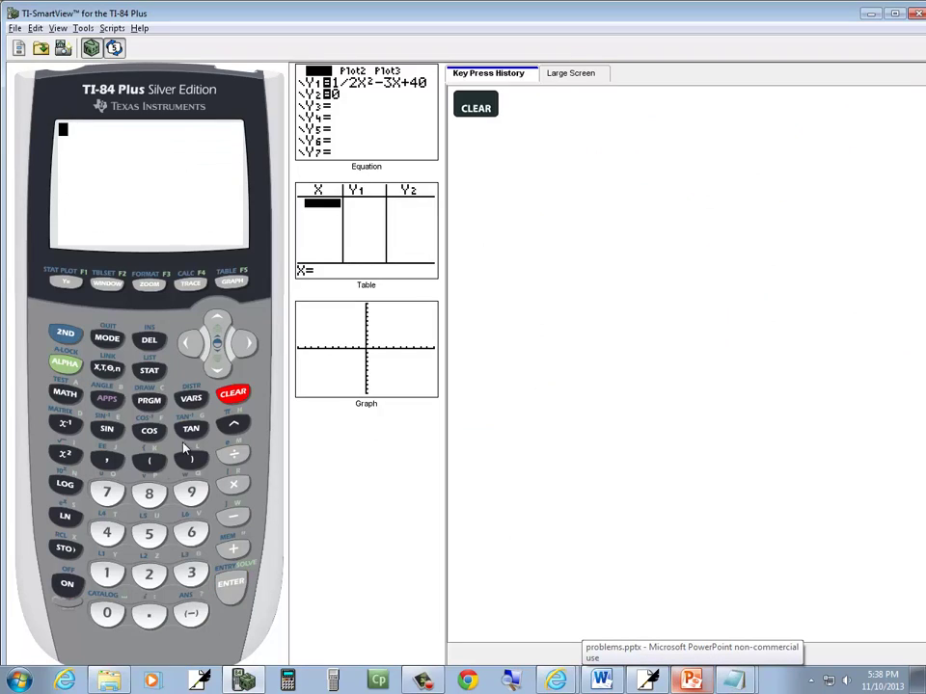
Step: Key in 10000(1+ on the emulator keypad
left_click(106, 576)
left_click(107, 615)
left_click(108, 615)
left_click(108, 616)
left_click(108, 615)
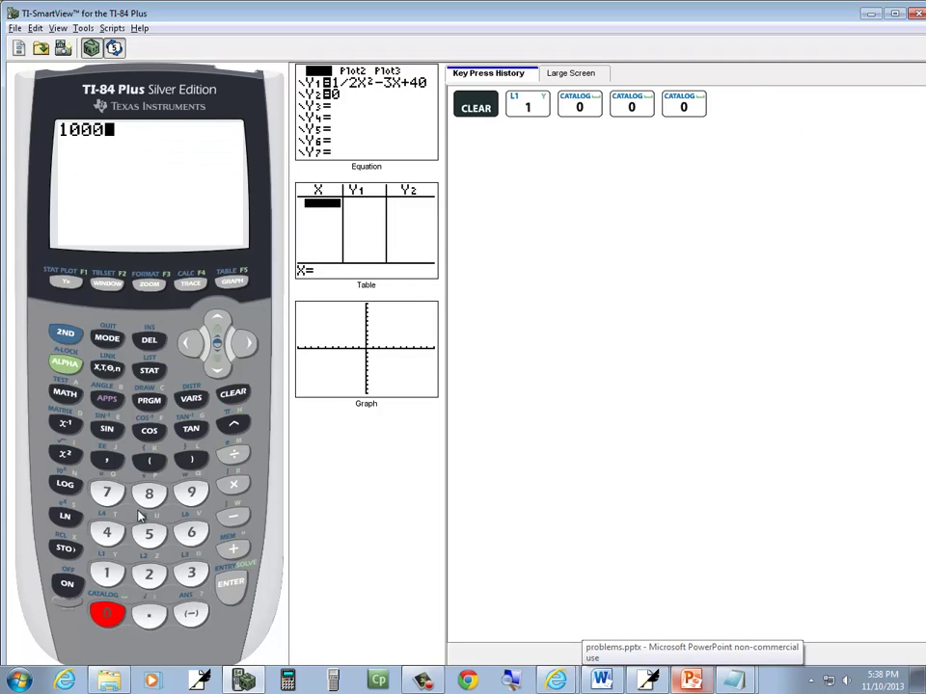
left_click(108, 615)
left_click(149, 461)
left_click(106, 574)
left_click(233, 550)
key("alt+Tab")
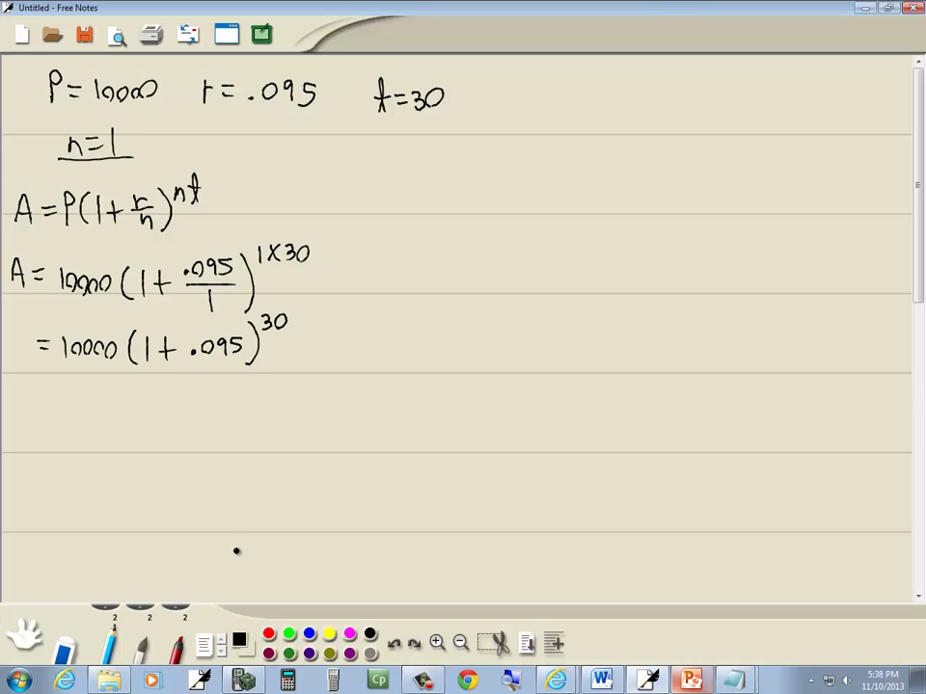
key("alt+Tab")
Step: Complete the entry with .095)^30 and evaluate it to 152203.1271
left_click(138, 605)
left_click(107, 614)
left_click(190, 493)
left_click(149, 534)
left_click(196, 460)
left_click(233, 425)
key("alt+Tab")
key("alt+Tab")
left_click(191, 574)
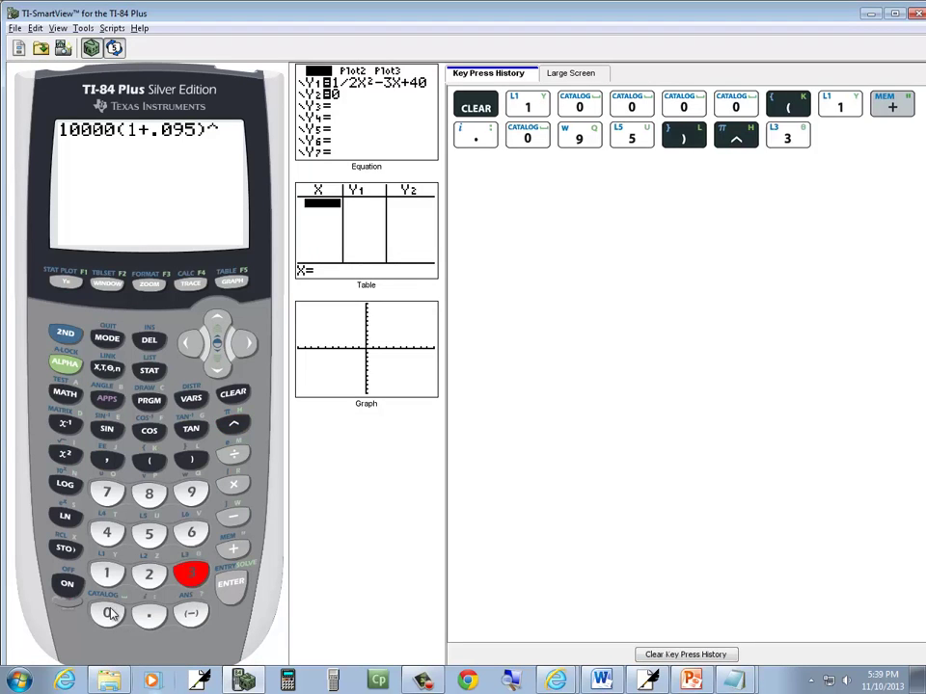
left_click(107, 613)
left_click(229, 585)
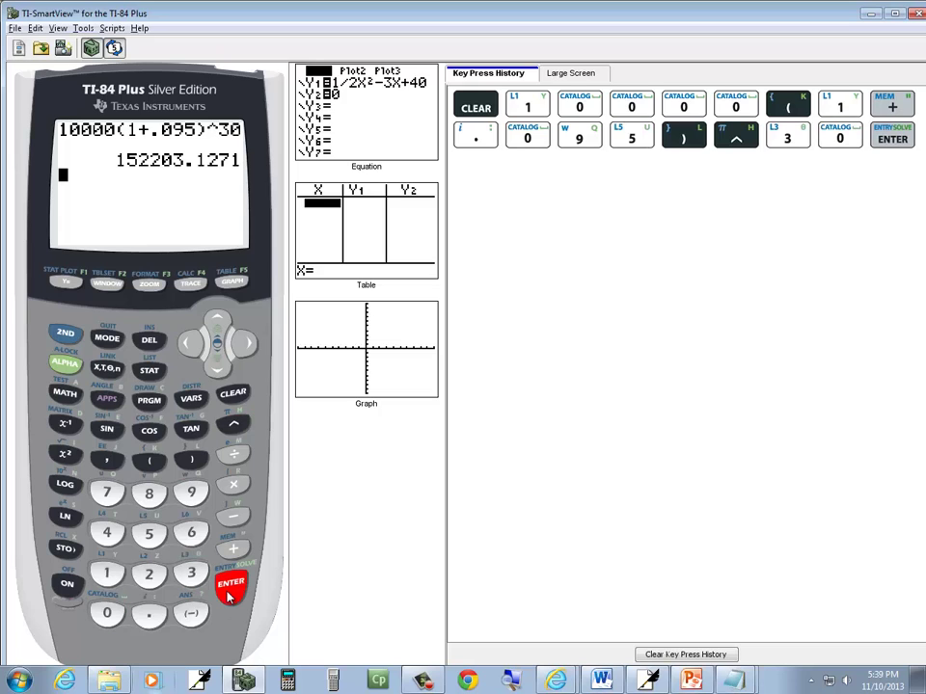
key("alt+Tab")
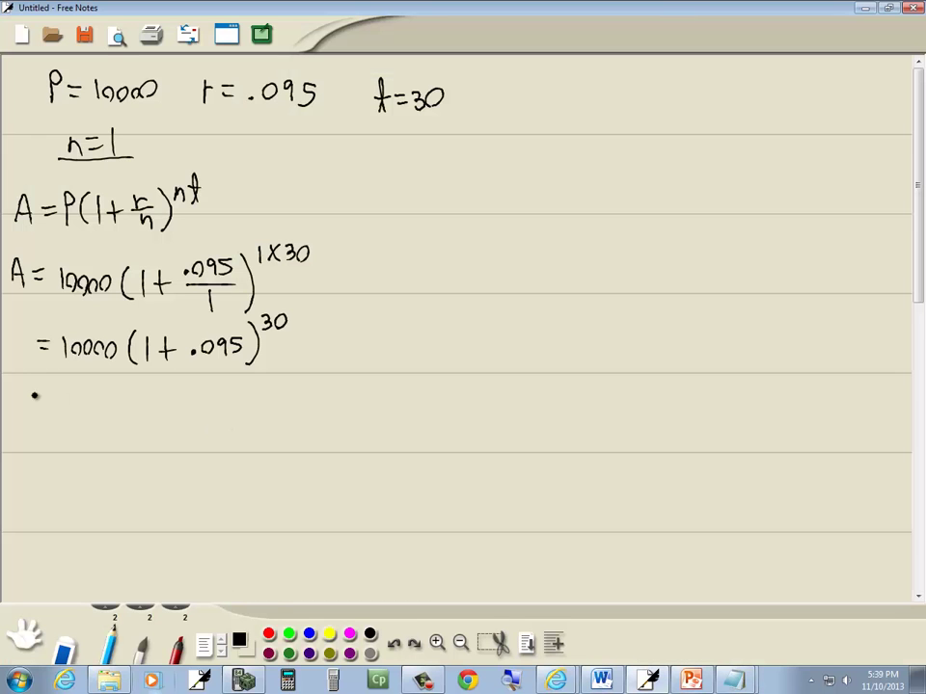
Step: Write '= 152203.13' under the last line, circle it, and start an 'n =' heading
left_click_drag(39, 413, 164, 420)
key("alt+Tab")
key("alt+Tab")
key("alt+Tab")
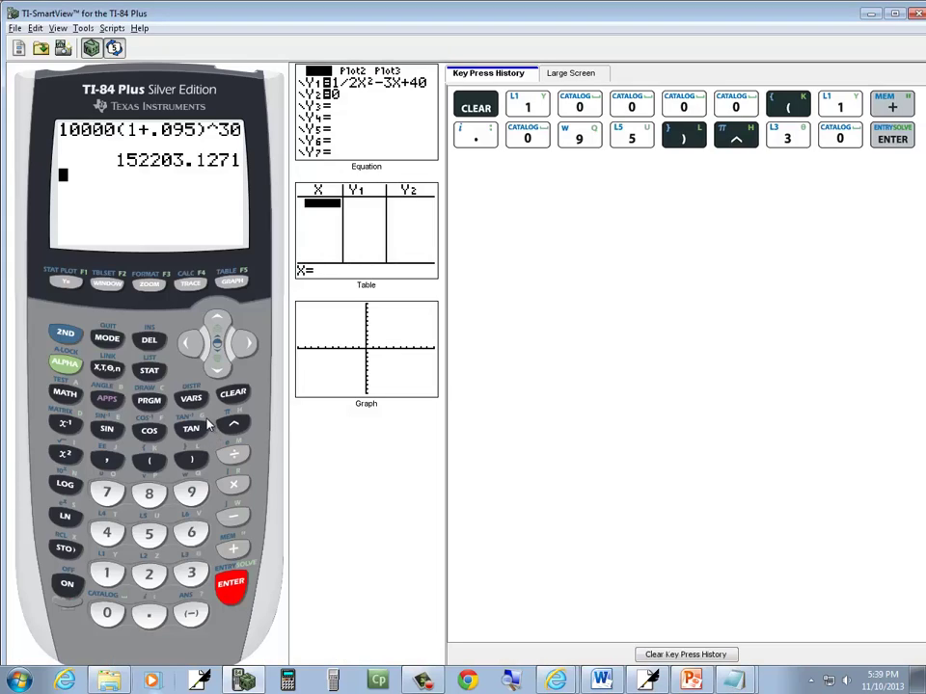
key("alt+Tab")
mouse_move(203, 403)
left_mouse_down()
mouse_move(208, 420)
mouse_move(107, 435)
mouse_move(131, 378)
mouse_move(231, 439)
left_mouse_up()
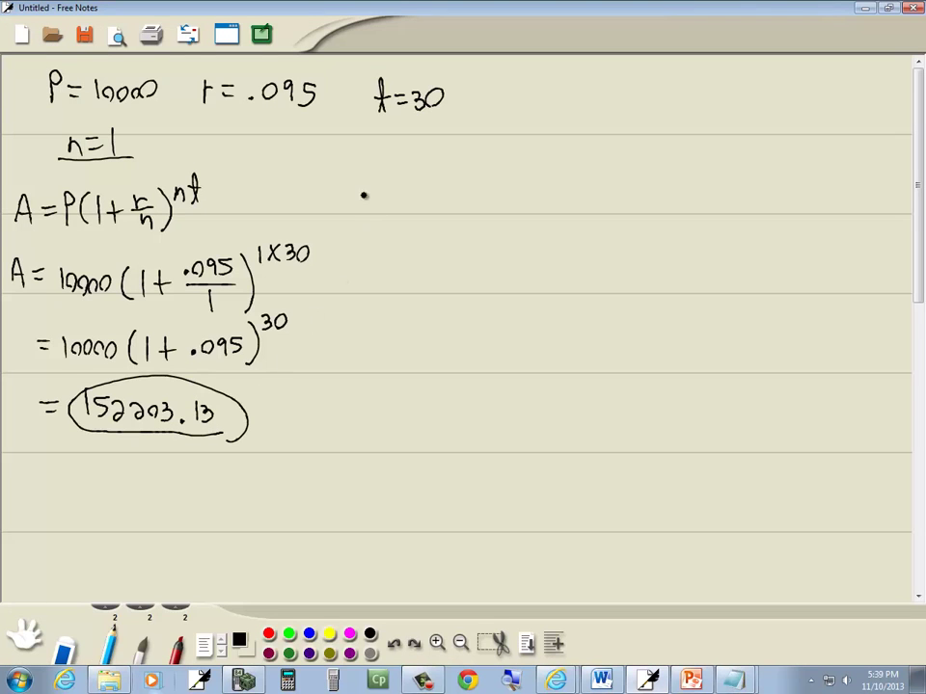
left_click_drag(340, 154, 374, 161)
key("alt+Tab")
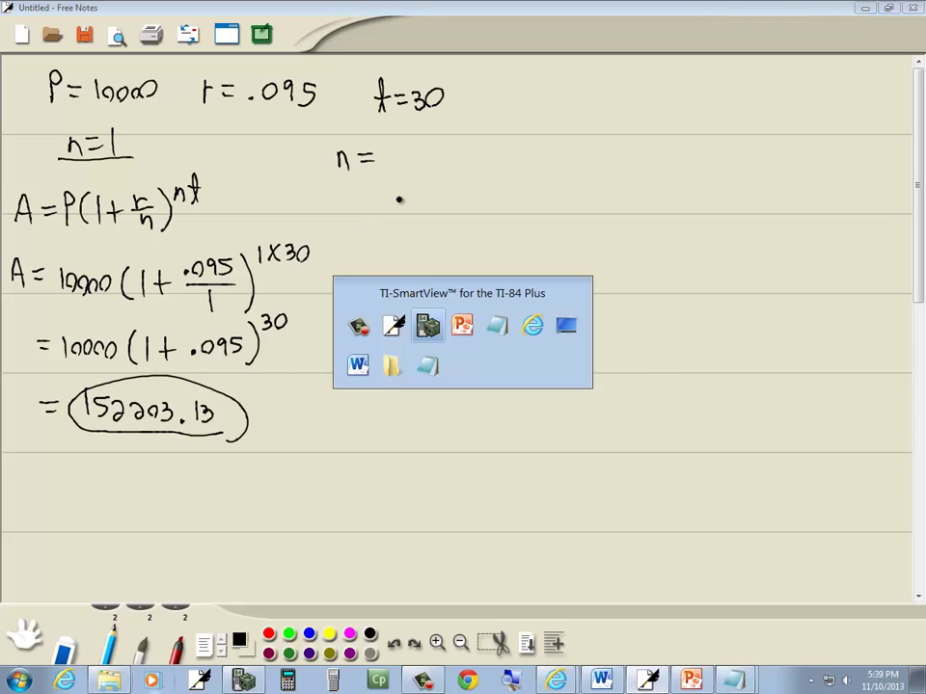
Step: Complete the underlined n = 4 heading and write A = P(1 + r/n)^nt beneath it
key("alt+Tab")
key("alt+Tab")
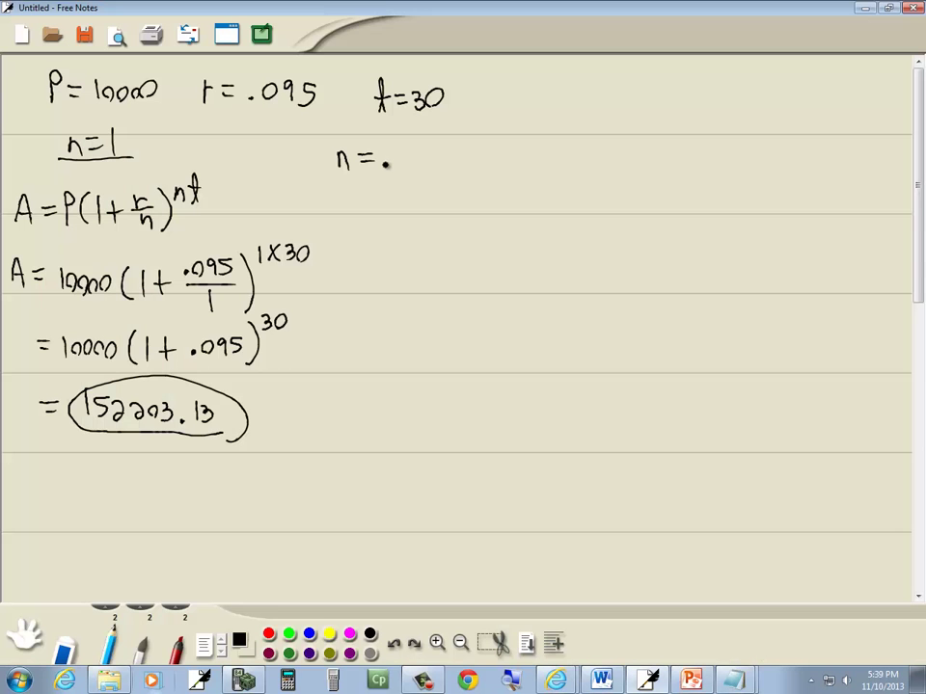
left_click_drag(391, 150, 401, 169)
left_click_drag(336, 176, 420, 177)
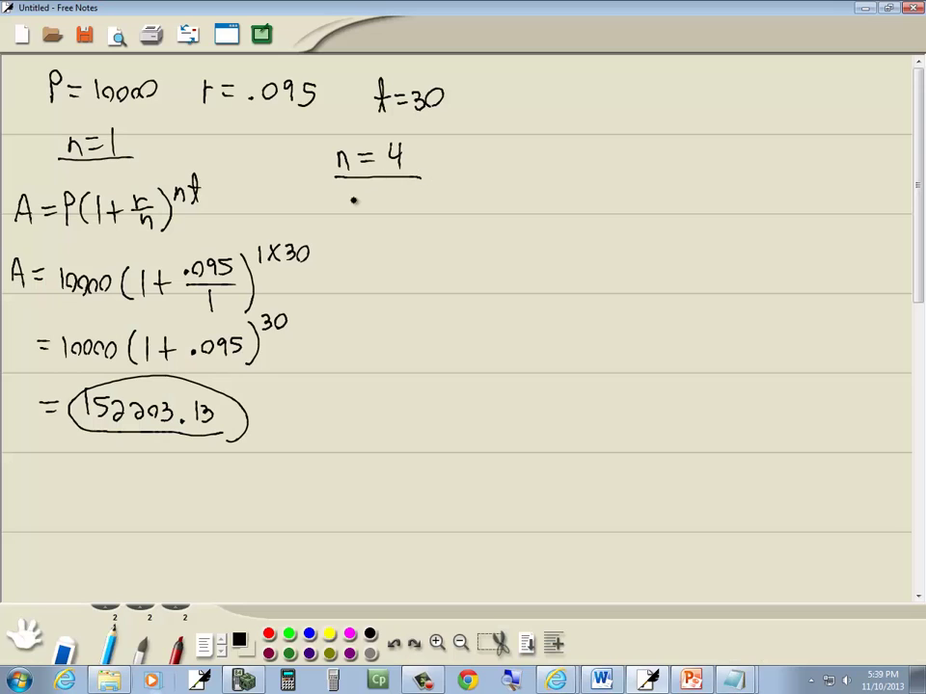
mouse_move(335, 224)
left_mouse_down()
mouse_move(386, 218)
mouse_move(417, 229)
left_mouse_up()
mouse_move(424, 220)
left_mouse_down()
mouse_move(441, 220)
mouse_move(433, 230)
mouse_move(466, 209)
mouse_move(470, 231)
left_mouse_up()
mouse_move(480, 204)
left_mouse_down()
mouse_move(483, 233)
mouse_move(502, 207)
left_mouse_up()
left_click_drag(510, 186, 511, 208)
left_click_drag(503, 196, 518, 194)
Step: Write the substituted line A = 10000(1 + .095/4)^(4x30)
mouse_move(334, 294)
left_mouse_down()
mouse_move(369, 277)
mouse_move(372, 286)
mouse_move(413, 281)
left_mouse_up()
left_click_drag(426, 279, 450, 299)
left_click_drag(467, 276, 470, 292)
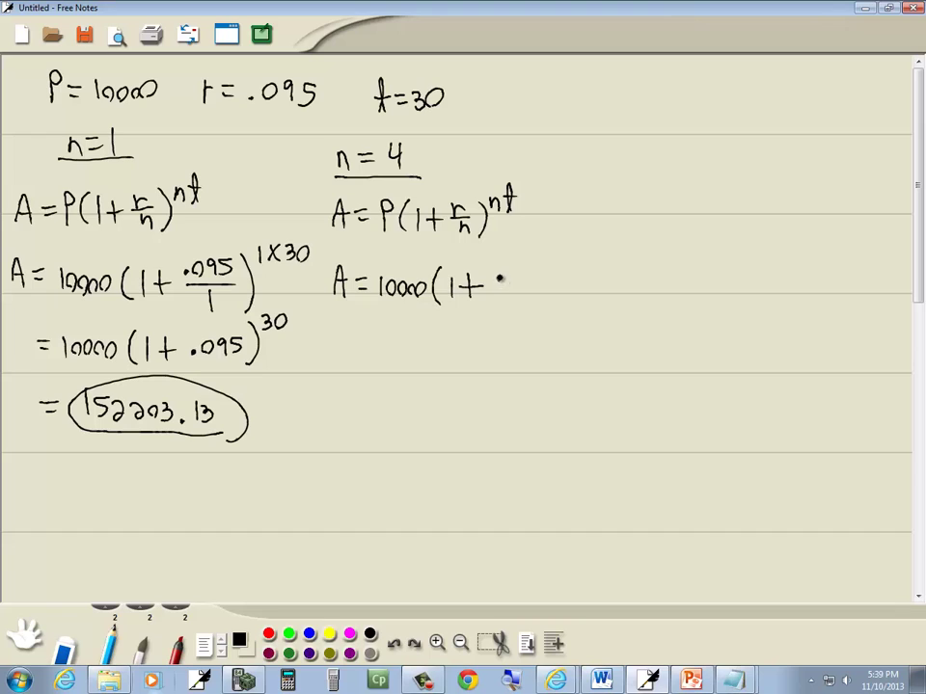
mouse_move(540, 275)
left_mouse_down()
mouse_move(533, 283)
mouse_move(545, 287)
mouse_move(530, 316)
mouse_move(562, 318)
left_mouse_up()
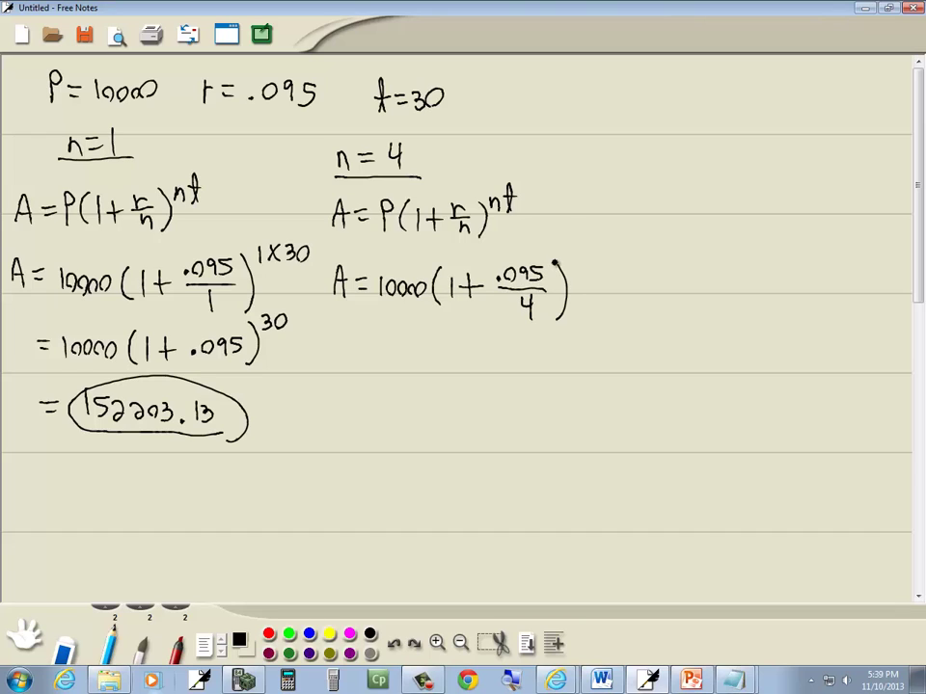
left_click_drag(570, 255, 613, 263)
Step: Write the simplified line = 10000(1 + .095/4)^120
left_click_drag(351, 349, 363, 350)
mouse_move(351, 357)
left_mouse_down()
mouse_move(416, 360)
mouse_move(454, 376)
mouse_move(482, 364)
left_mouse_up()
left_click_drag(472, 354, 473, 376)
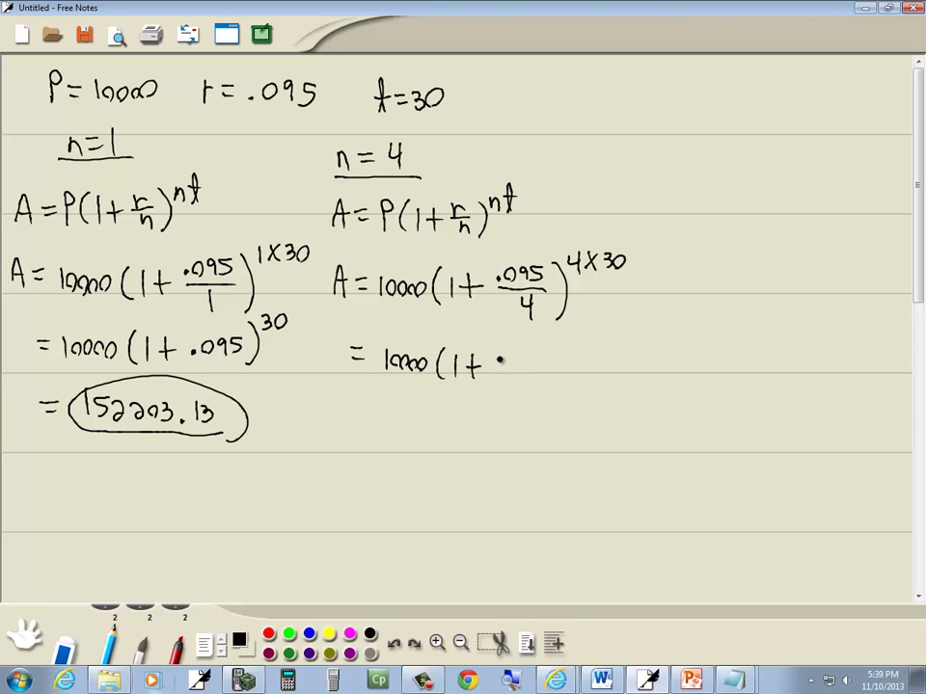
mouse_move(530, 353)
left_mouse_down()
mouse_move(529, 365)
mouse_move(560, 389)
left_mouse_up()
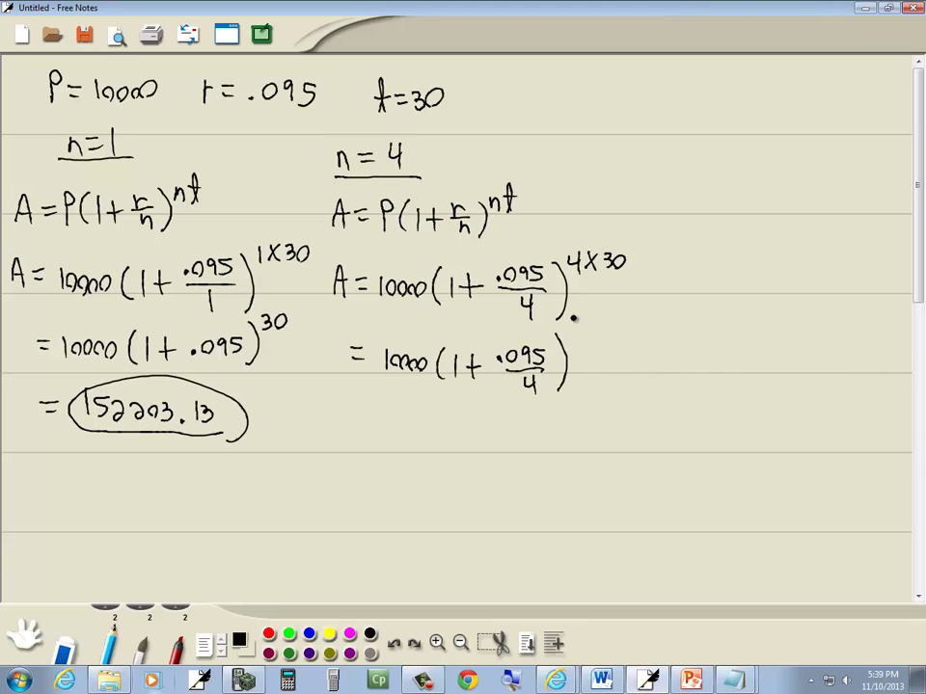
mouse_move(573, 331)
left_mouse_down()
mouse_move(572, 344)
mouse_move(589, 342)
left_mouse_up()
mouse_move(598, 331)
left_mouse_down()
mouse_move(596, 342)
mouse_move(598, 331)
left_mouse_up()
key("alt+Tab")
key("alt+Tab")
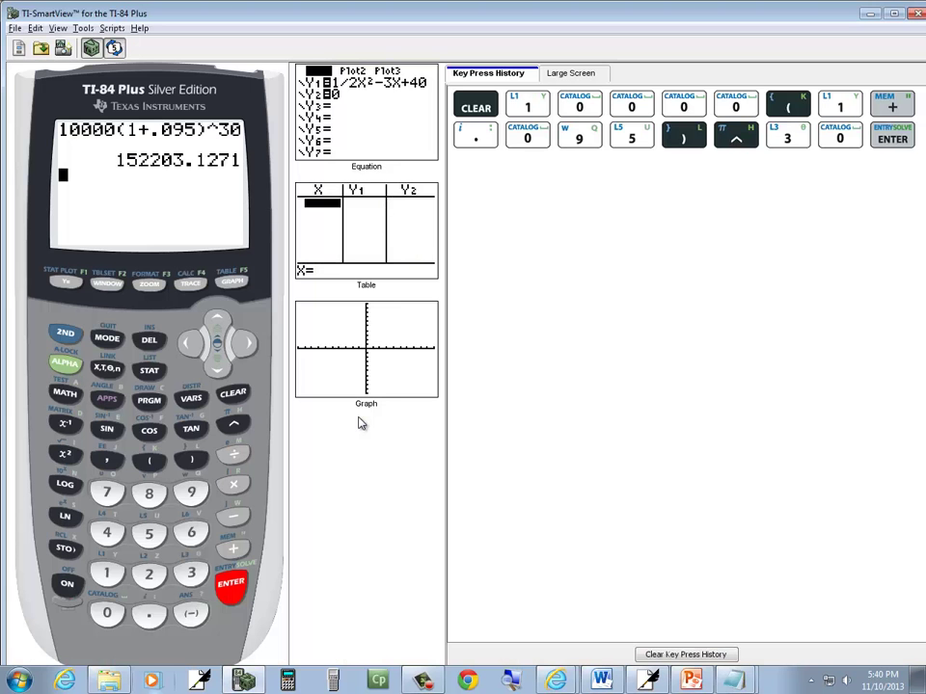
Step: Key in 10000(1+.095/ on the TI-84 emulator keypad
left_click(108, 576)
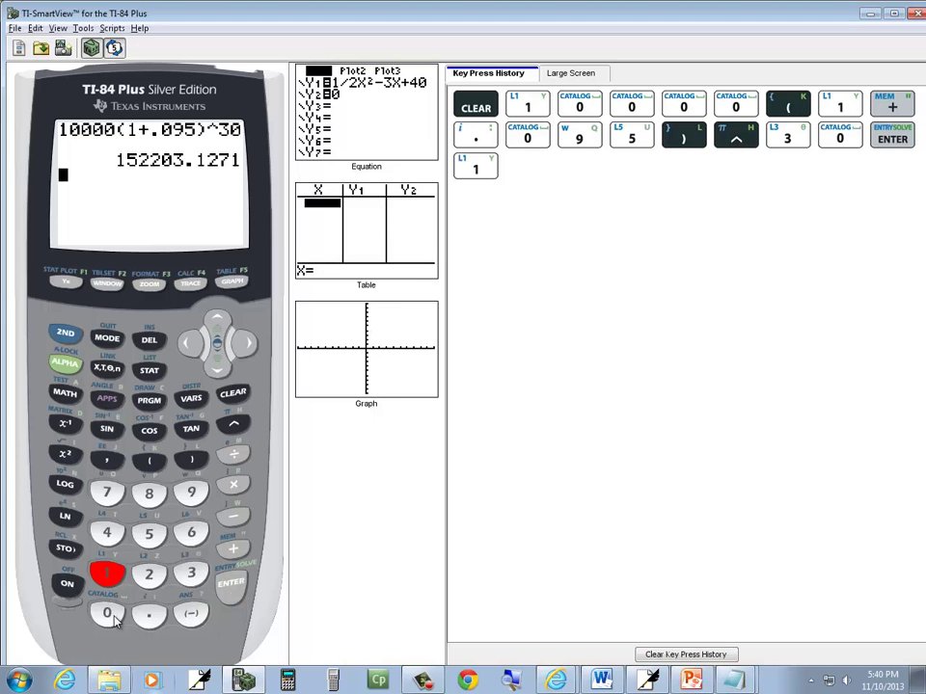
left_click(108, 614)
left_click(112, 617)
left_click(113, 618)
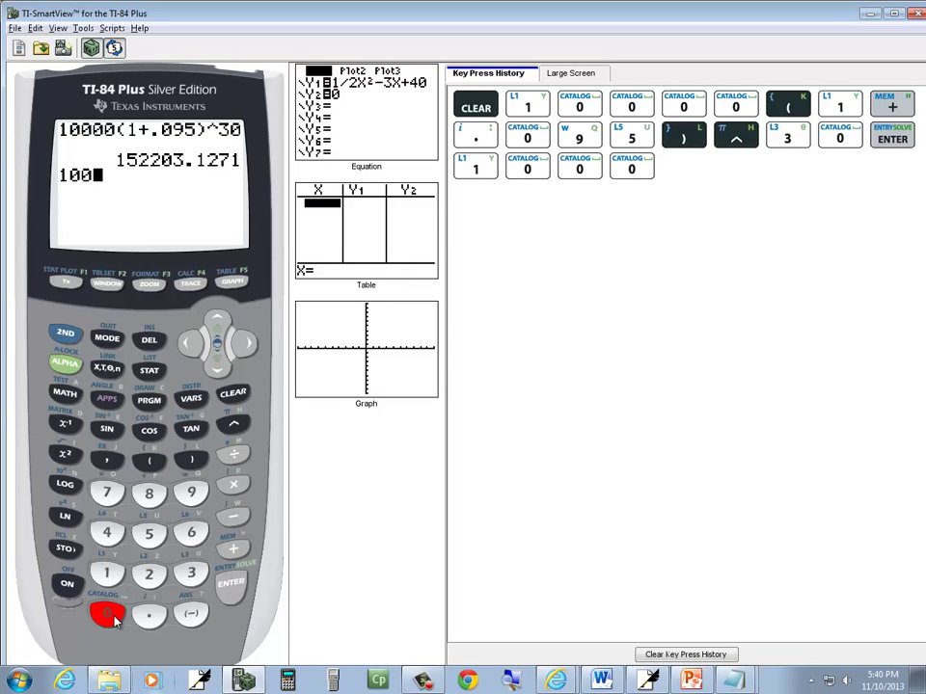
left_click(115, 618)
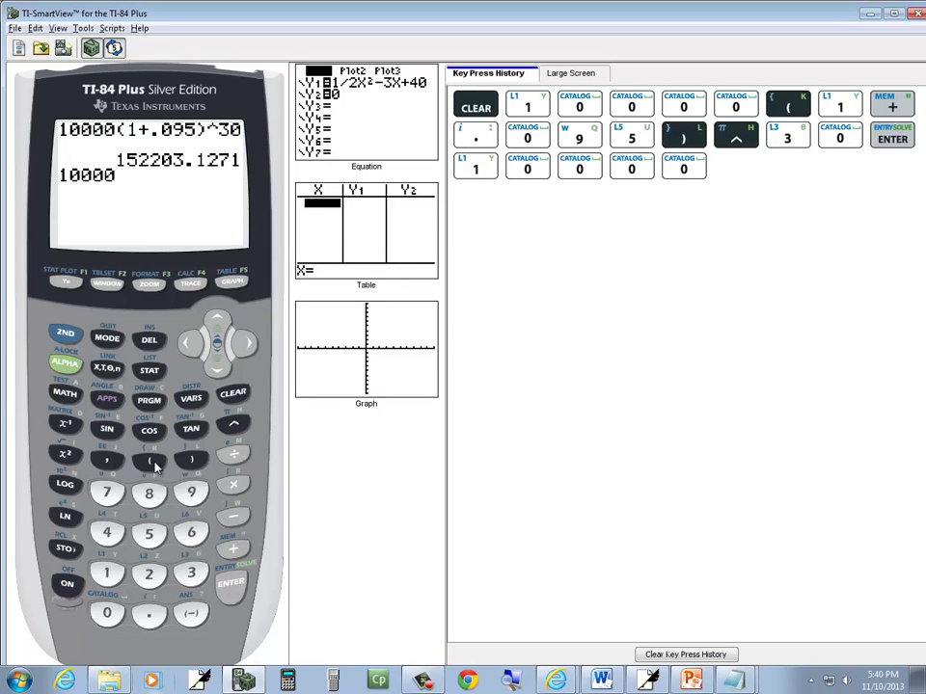
left_click(148, 461)
left_click(107, 574)
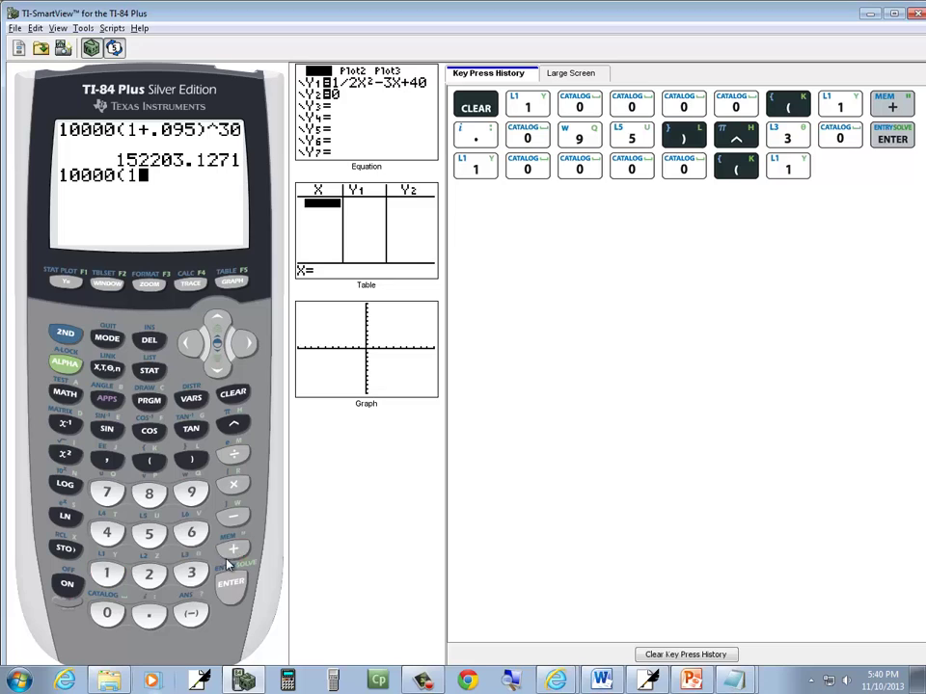
left_click(233, 548)
left_click(149, 617)
left_click(107, 614)
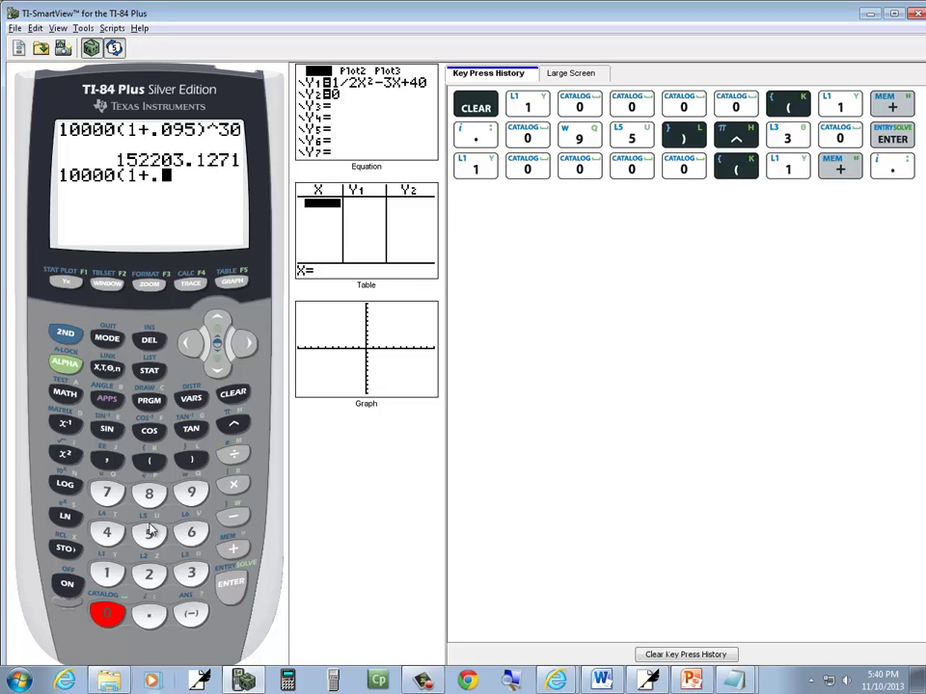
left_click(191, 493)
left_click(160, 531)
left_click(234, 454)
key("alt+Tab")
key("alt+Tab")
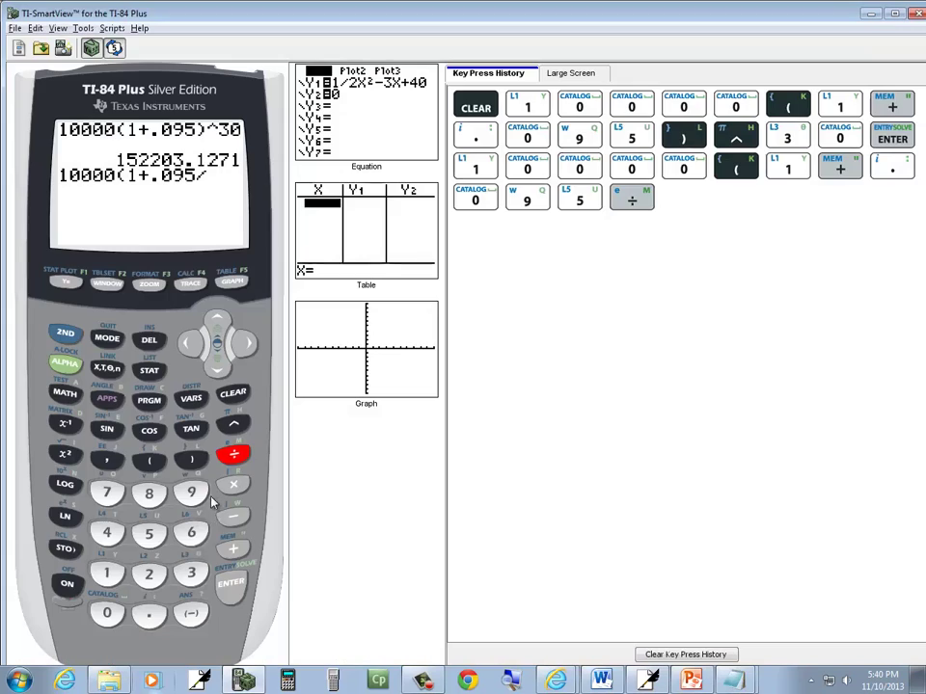
Step: Finish the entry with 4)^120 and evaluate it to 167212.8974
left_click(107, 533)
left_click(191, 460)
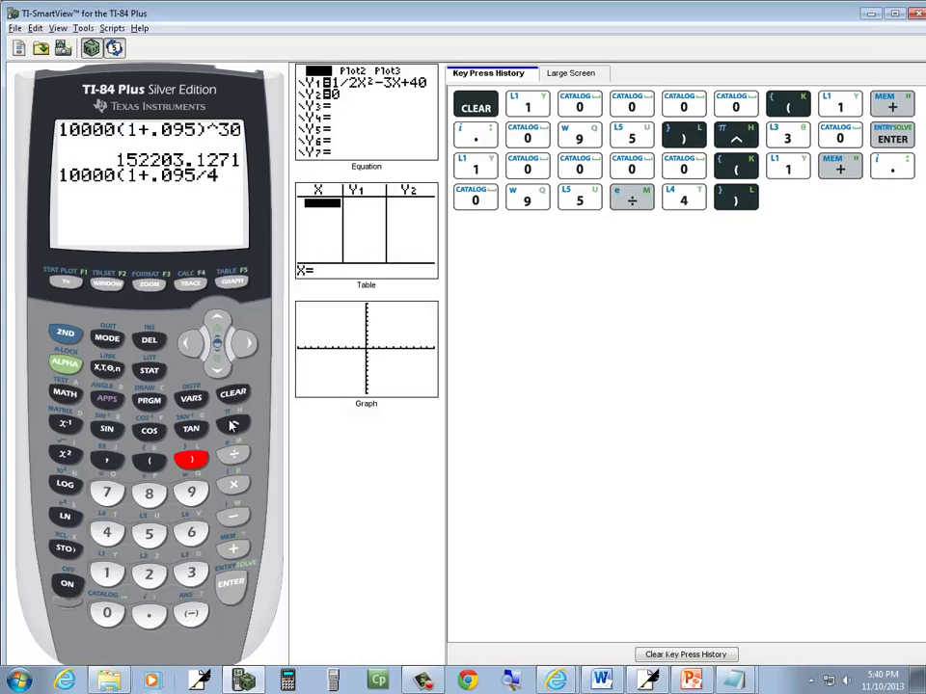
left_click(234, 426)
left_click(107, 573)
left_click(148, 575)
left_click(107, 613)
left_click(230, 584)
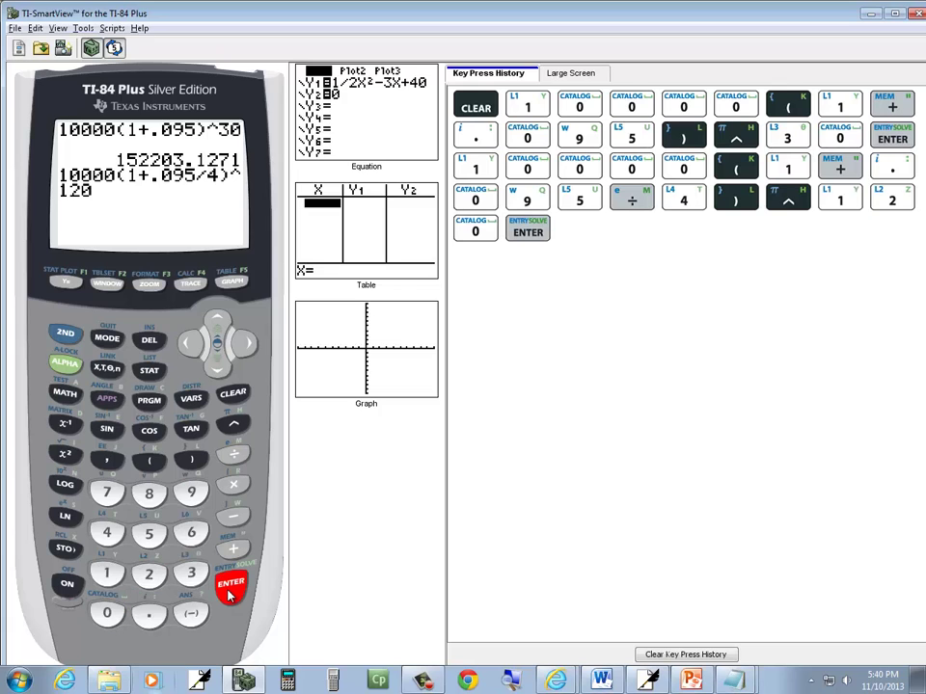
key("alt+Tab")
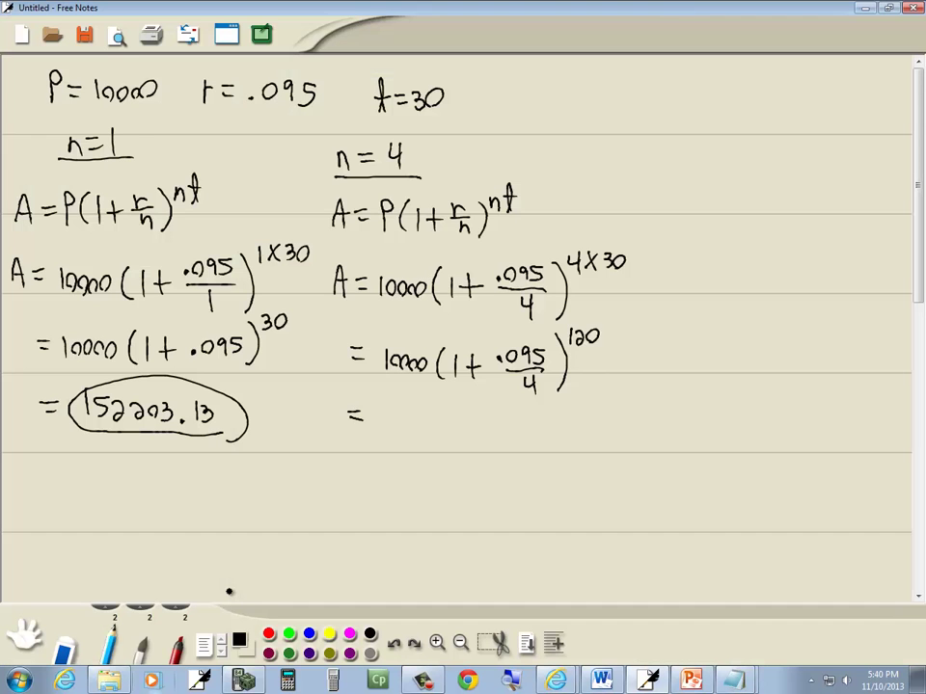
Step: Write 167212.90 after the equals sign, checking the calculator's 167212.8974, and circle it
mouse_move(385, 405)
left_mouse_down()
mouse_move(385, 424)
mouse_move(463, 430)
left_mouse_up()
key("alt+Tab")
key("alt+Tab")
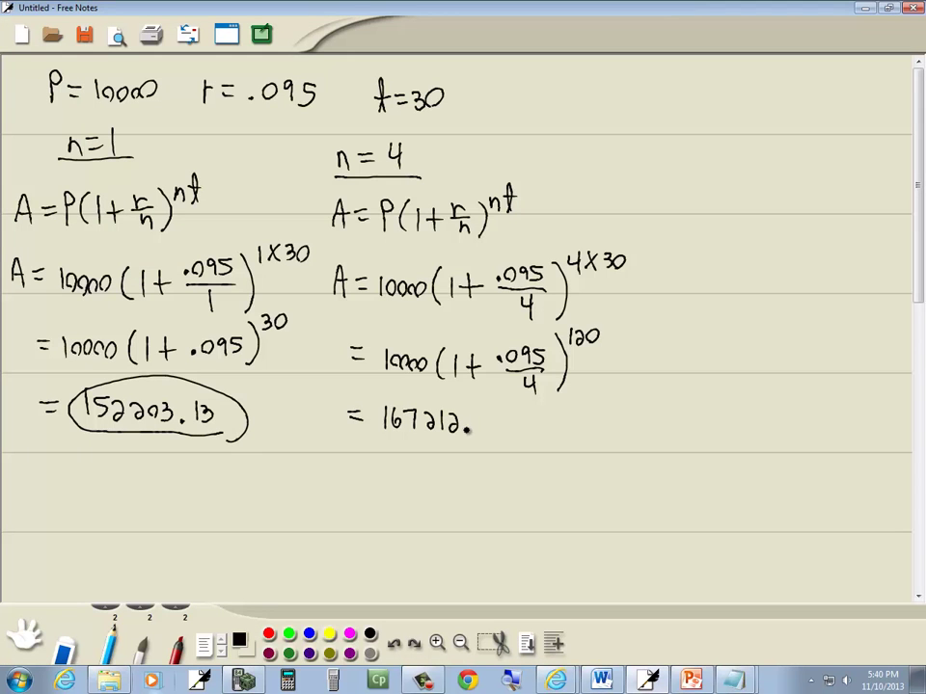
key("alt+Tab")
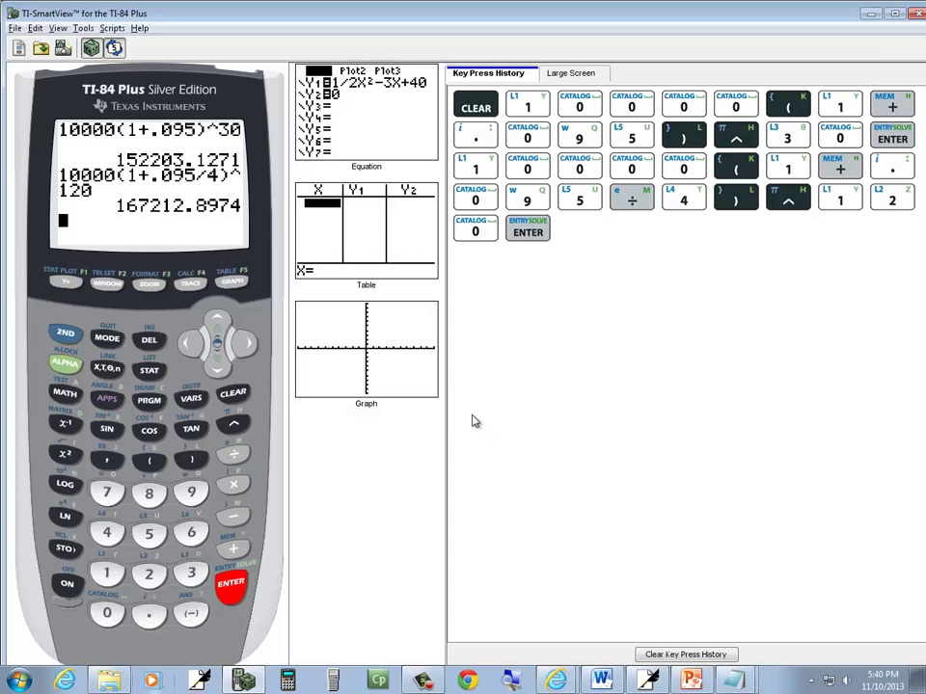
key("alt+Tab")
left_click_drag(478, 415, 472, 432)
left_click_drag(496, 415, 493, 416)
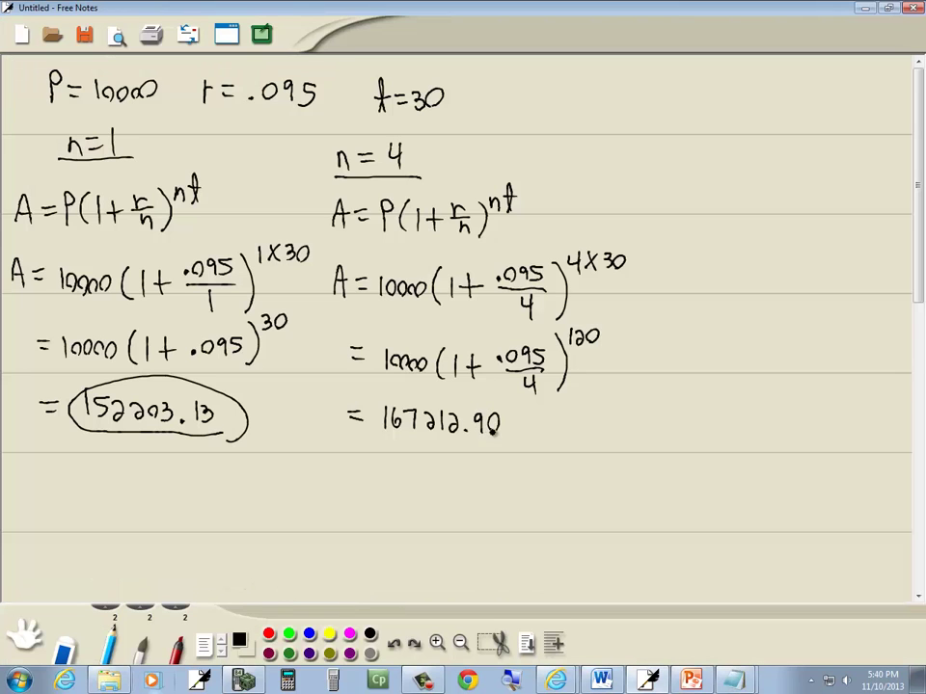
mouse_move(397, 403)
left_mouse_down()
mouse_move(378, 423)
mouse_move(509, 439)
left_mouse_up()
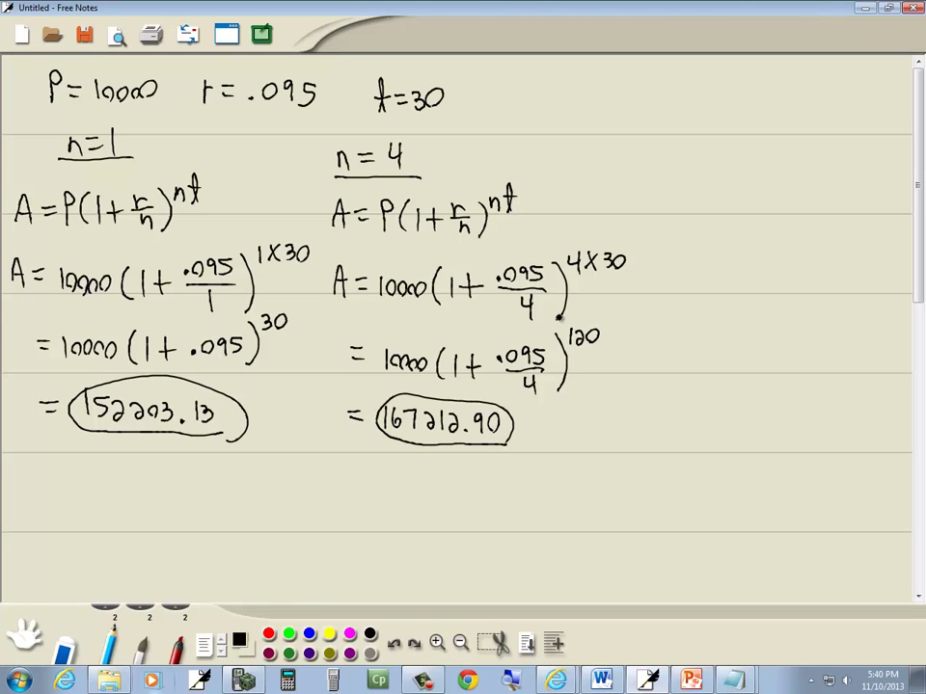
Step: Write the underlined n=12 heading and the formula A = P(1 + r/n)^nt beneath it
left_click_drag(655, 155, 700, 161)
left_click_drag(704, 145, 714, 160)
left_click_drag(643, 173, 722, 169)
mouse_move(653, 223)
left_mouse_down()
mouse_move(661, 191)
mouse_move(667, 223)
left_mouse_up()
mouse_move(655, 210)
left_mouse_down()
mouse_move(705, 204)
mouse_move(722, 223)
mouse_move(765, 211)
left_mouse_up()
mouse_move(758, 203)
left_mouse_down()
mouse_move(758, 220)
mouse_move(779, 196)
mouse_move(787, 221)
left_mouse_up()
mouse_move(797, 193)
left_mouse_down()
mouse_move(797, 224)
mouse_move(822, 196)
left_mouse_up()
left_click_drag(831, 179, 830, 197)
left_click_drag(825, 186, 838, 181)
Step: Write the substituted line A = 10000(1 + .095/12)^(12×30)
left_click_drag(651, 288, 769, 295)
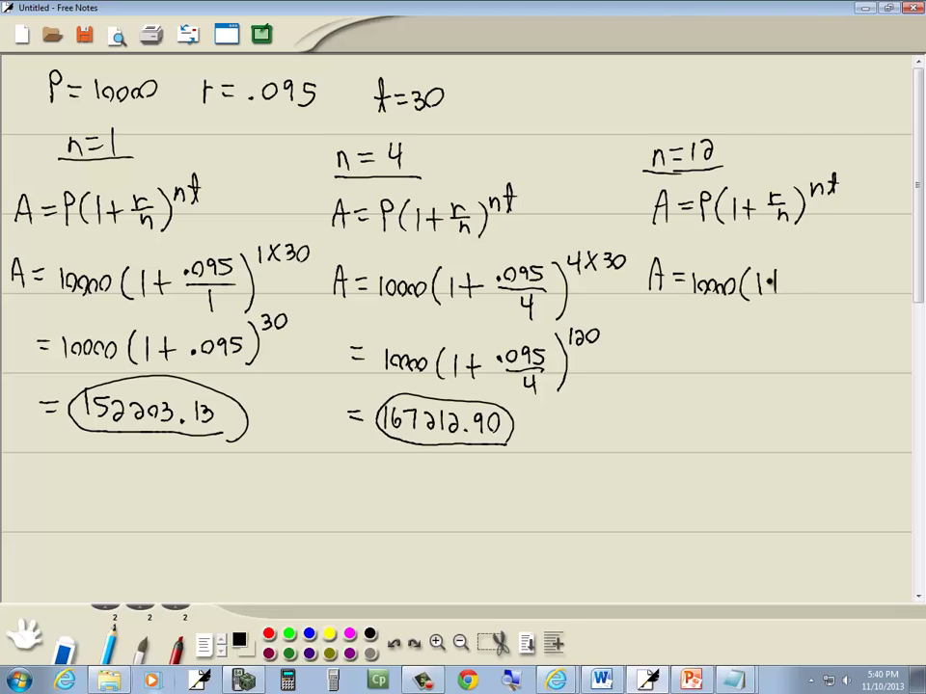
mouse_move(811, 260)
left_mouse_down()
mouse_move(805, 271)
mouse_move(811, 260)
left_mouse_up()
left_click_drag(824, 261, 821, 264)
left_click_drag(812, 297, 813, 311)
left_click_drag(816, 298, 828, 311)
left_click_drag(843, 253, 842, 310)
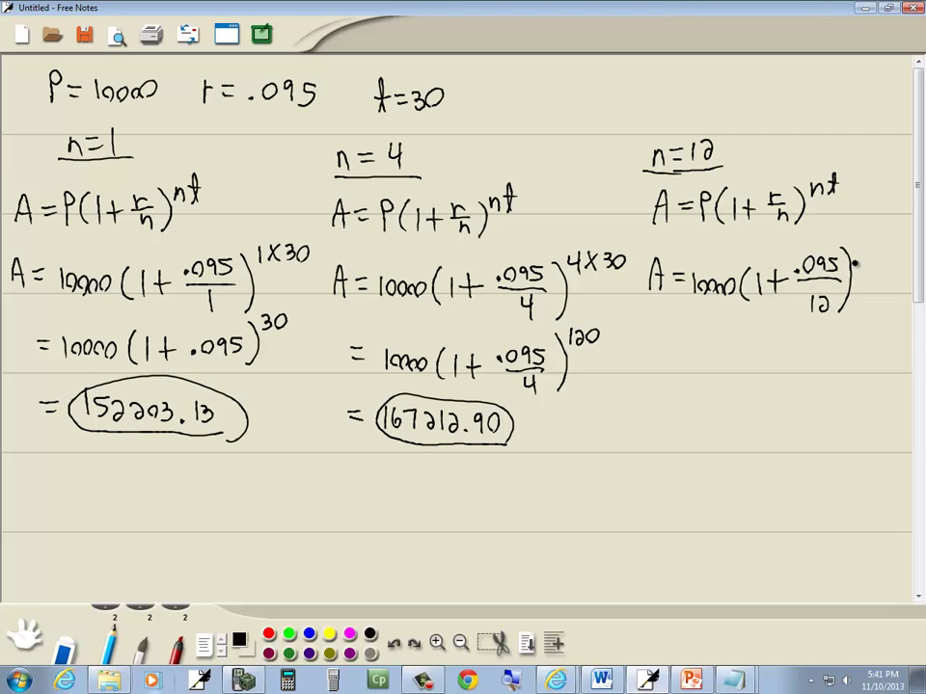
left_click_drag(871, 247, 880, 259)
mouse_move(881, 247)
left_mouse_down()
mouse_move(872, 259)
mouse_move(898, 245)
left_mouse_up()
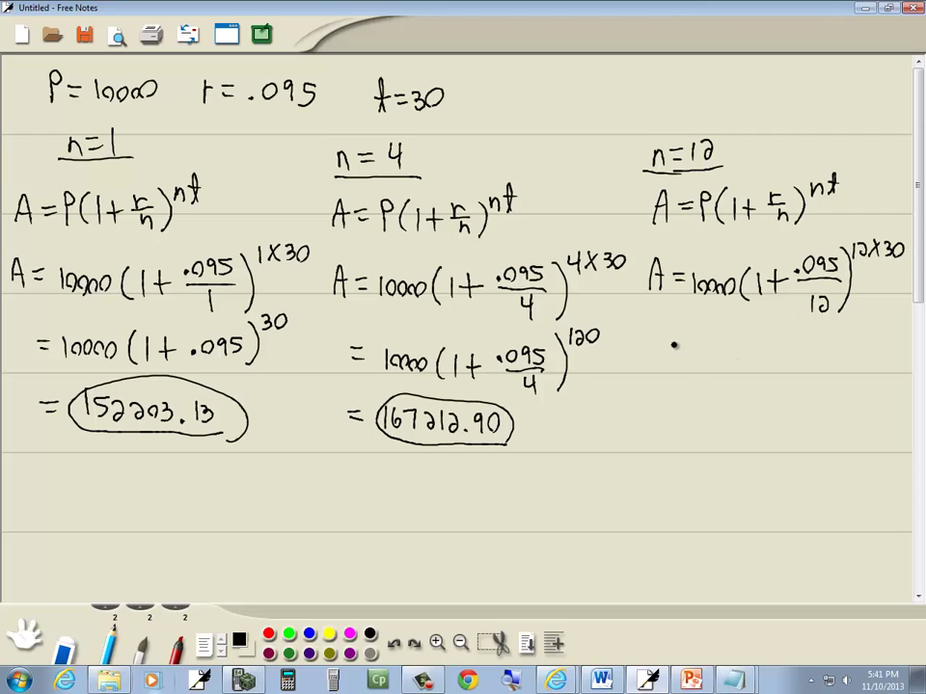
Step: Write the simplified line = 10000(1 + .095/12)^360
left_click_drag(715, 361, 745, 379)
mouse_move(760, 355)
left_mouse_down()
mouse_move(762, 378)
mouse_move(821, 356)
mouse_move(845, 387)
left_mouse_up()
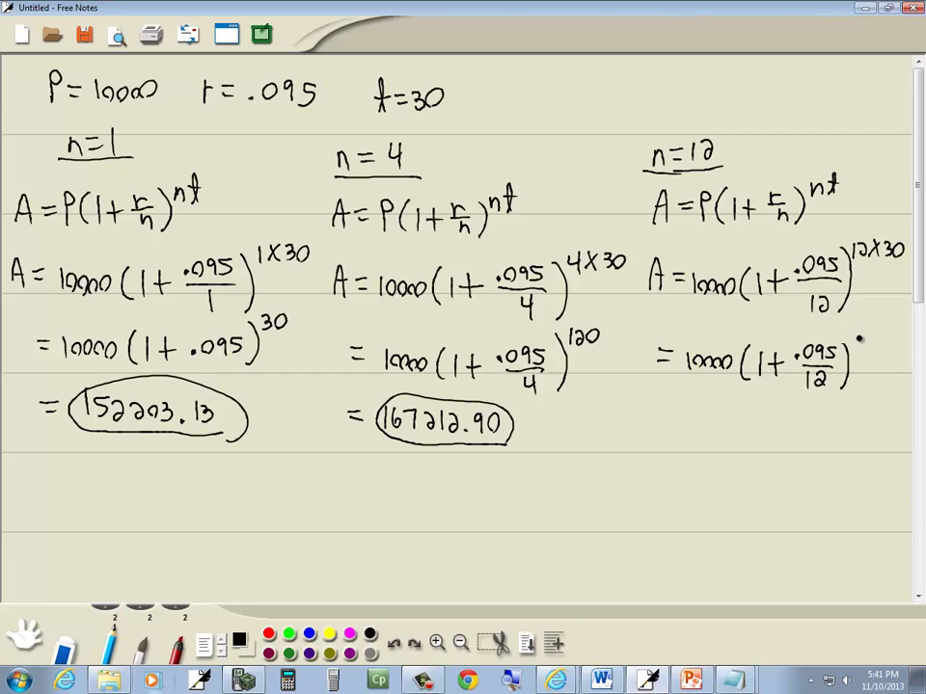
left_click_drag(870, 338, 874, 352)
key("alt+Tab")
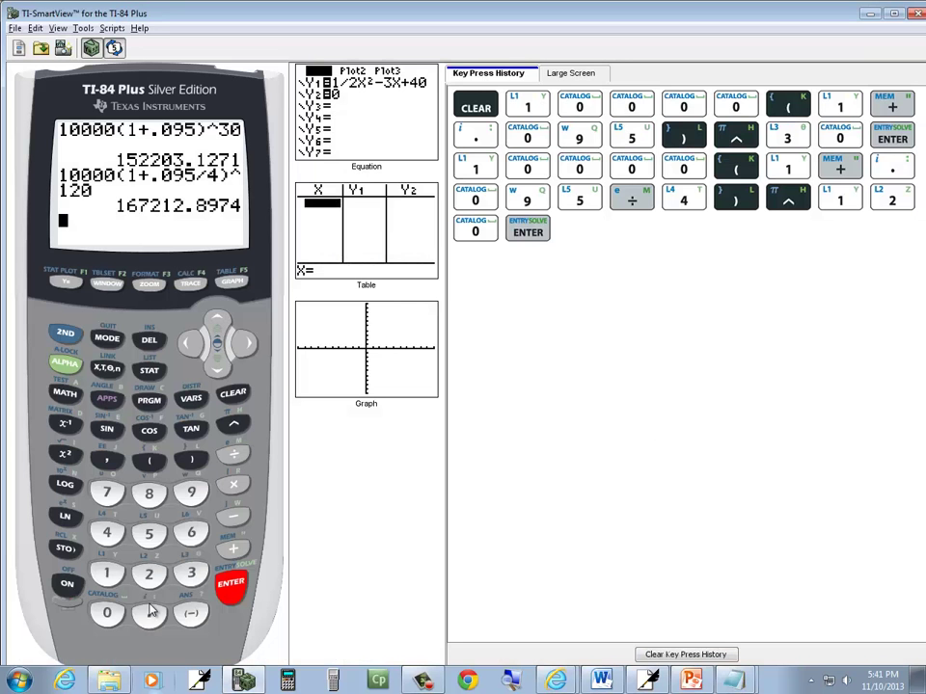
Step: Evaluate 10000(1+.095/12)^360 on the TI-84 keypad, getting 170948.618
type("10")
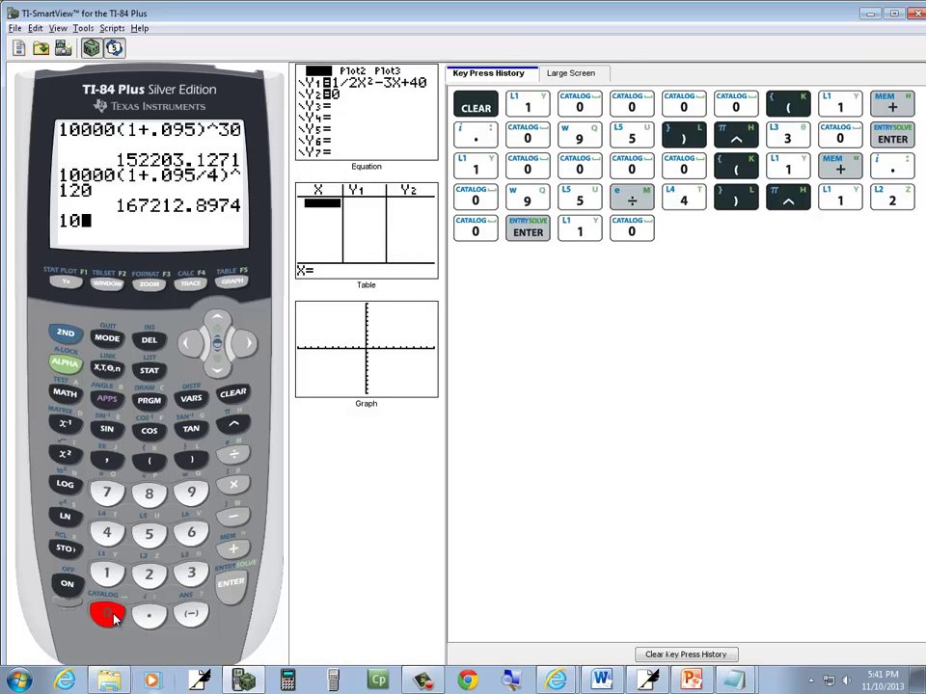
type("0000(")
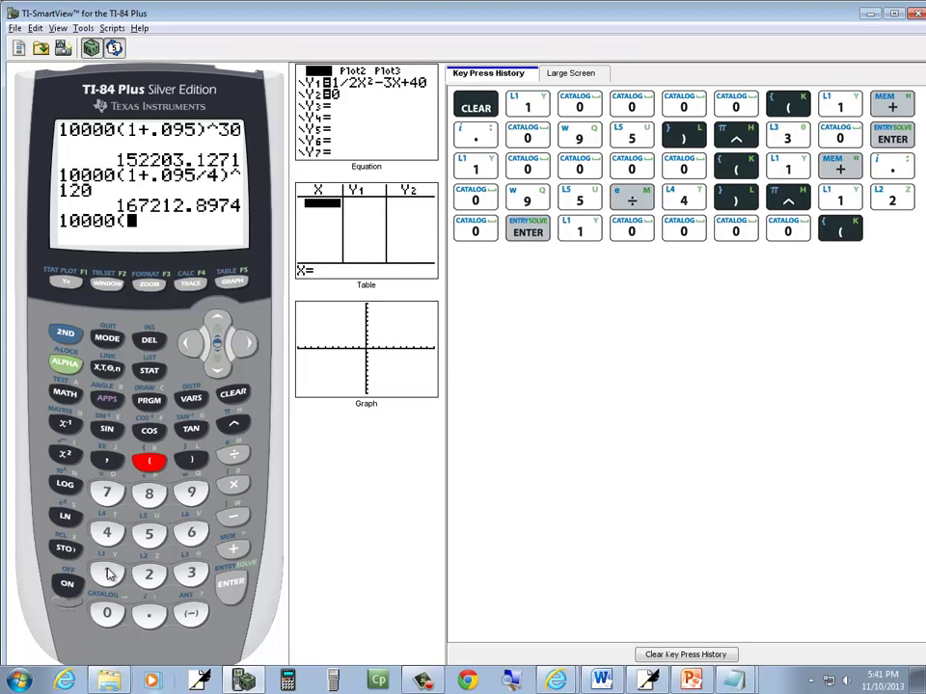
type("1")
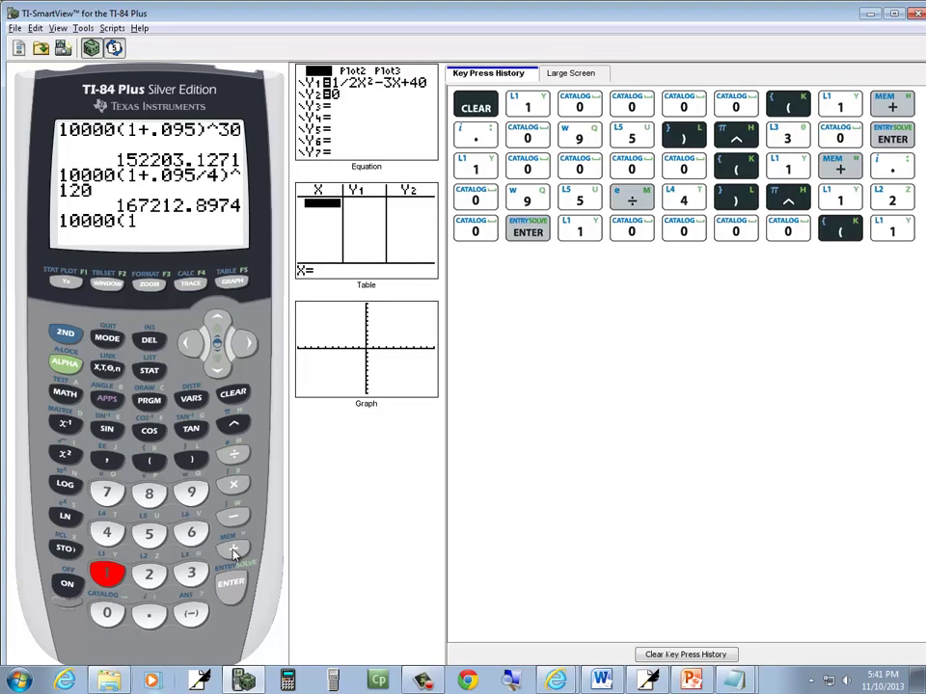
type("+.0")
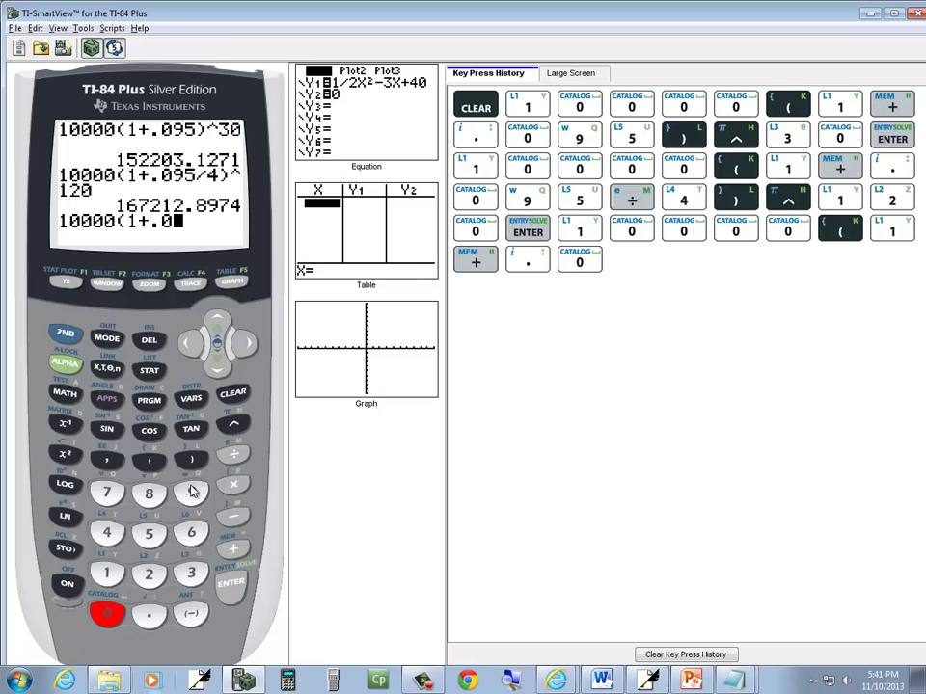
left_click(191, 493)
left_click(149, 533)
left_click(233, 454)
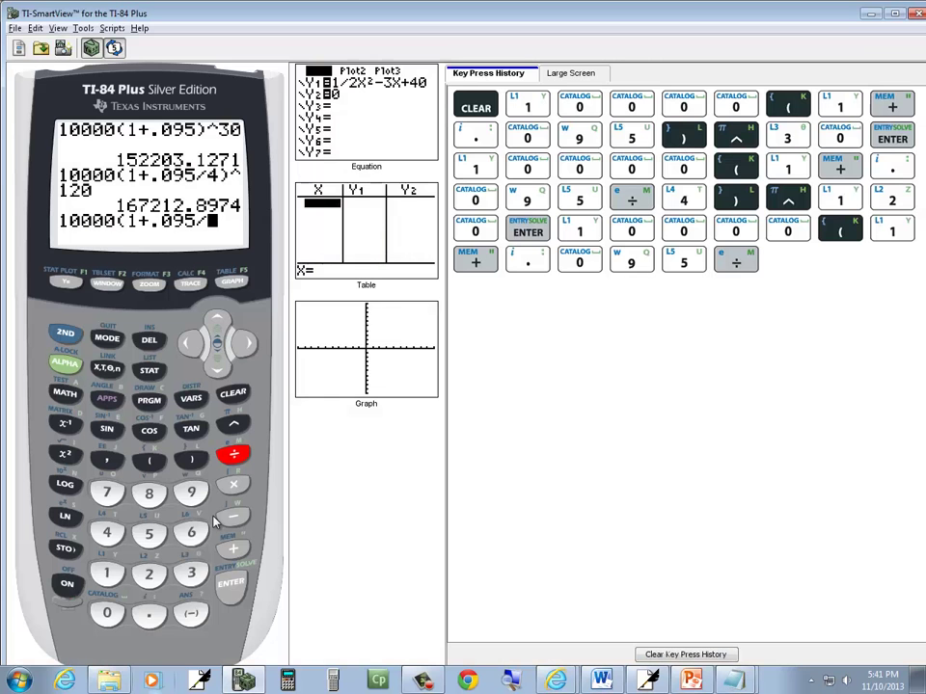
left_click(116, 574)
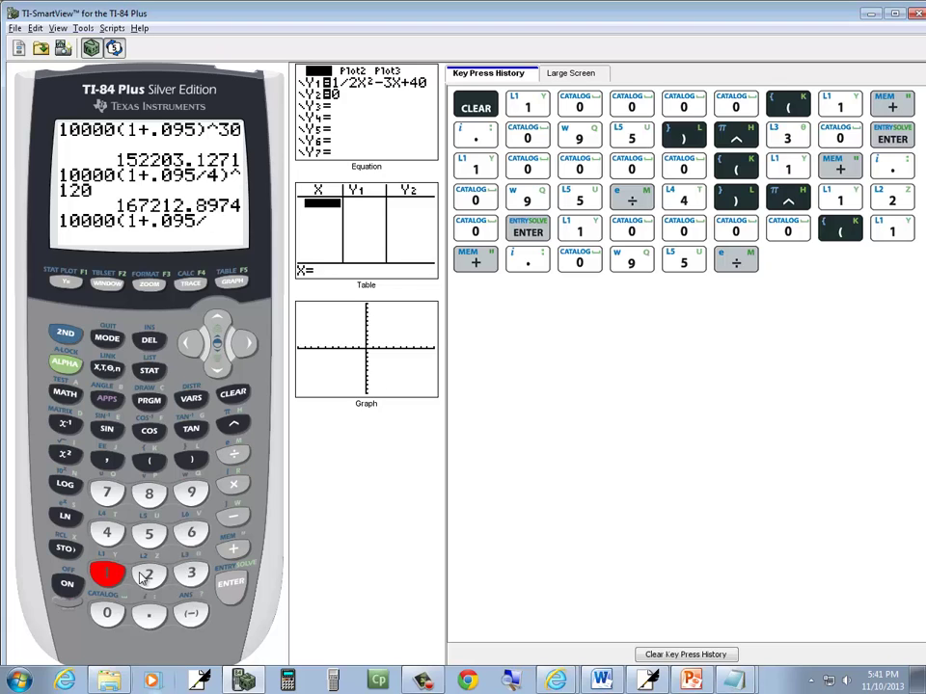
left_click(148, 574)
left_click(190, 461)
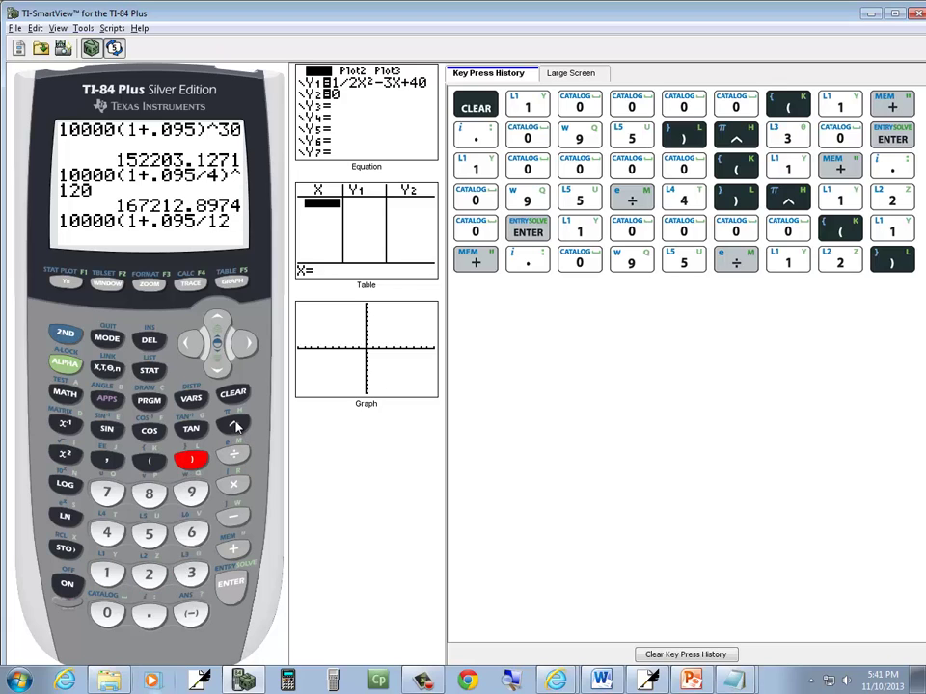
left_click(233, 425)
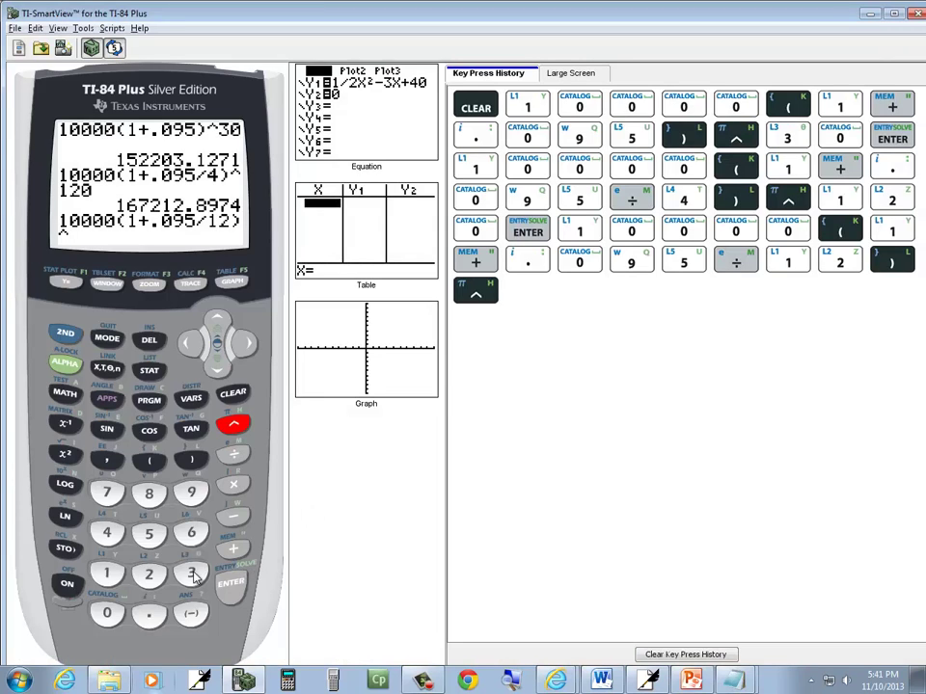
left_click(191, 574)
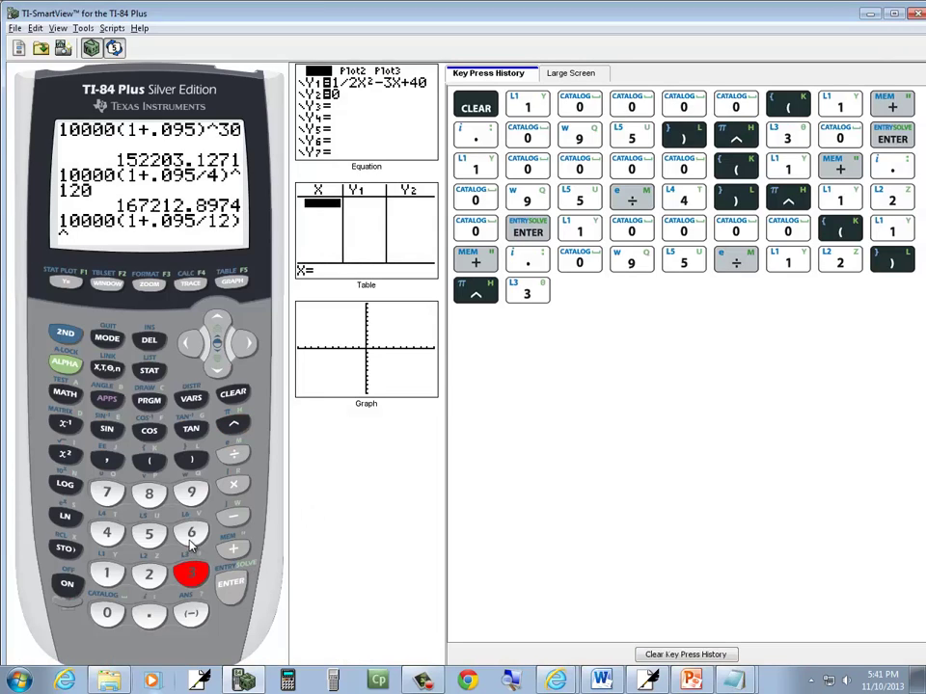
left_click(191, 534)
left_click(107, 613)
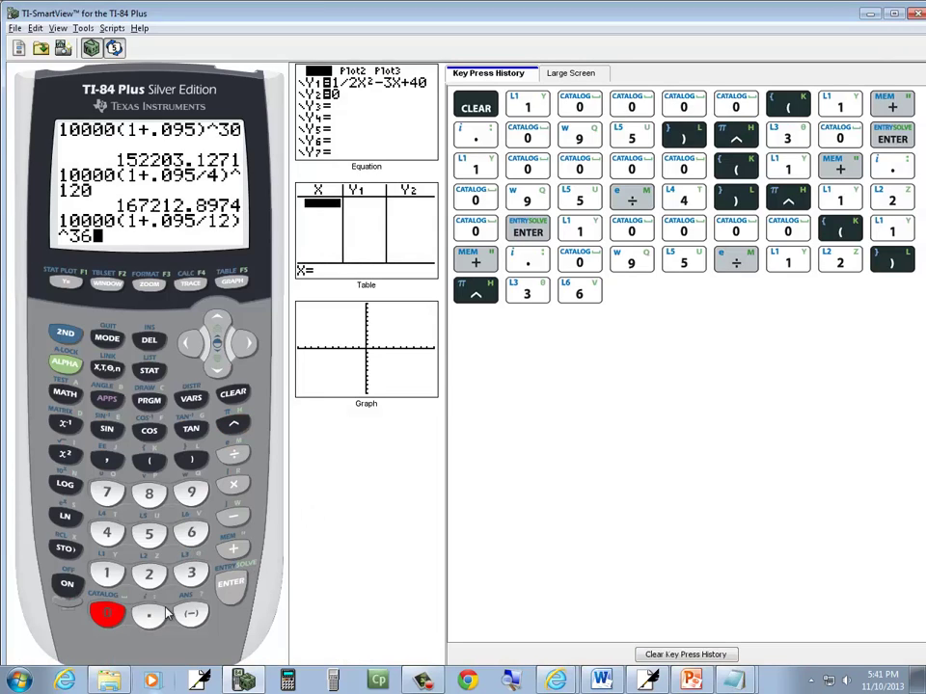
left_click(230, 585)
Step: Begin copying the result as '170.' after the equals sign in the notes' n=12 column
key("alt+Tab")
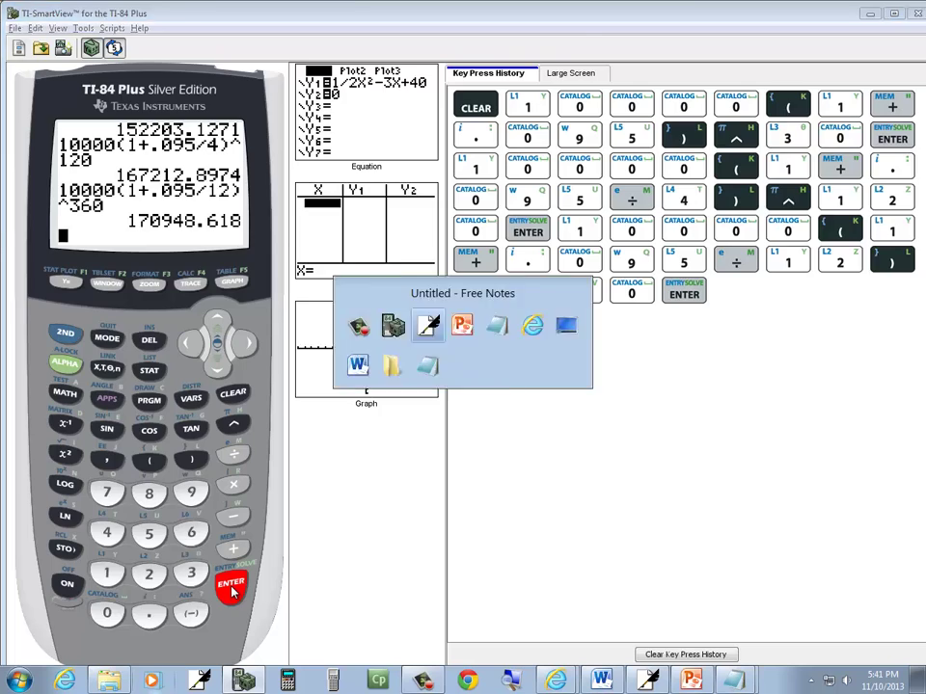
left_click_drag(688, 419, 688, 436)
mouse_move(695, 425)
left_mouse_down()
mouse_move(723, 424)
mouse_move(739, 441)
mouse_move(771, 429)
mouse_move(781, 439)
left_mouse_up()
key("alt+Tab")
key("alt+Tab")
left_click(740, 432)
key("alt+Tab")
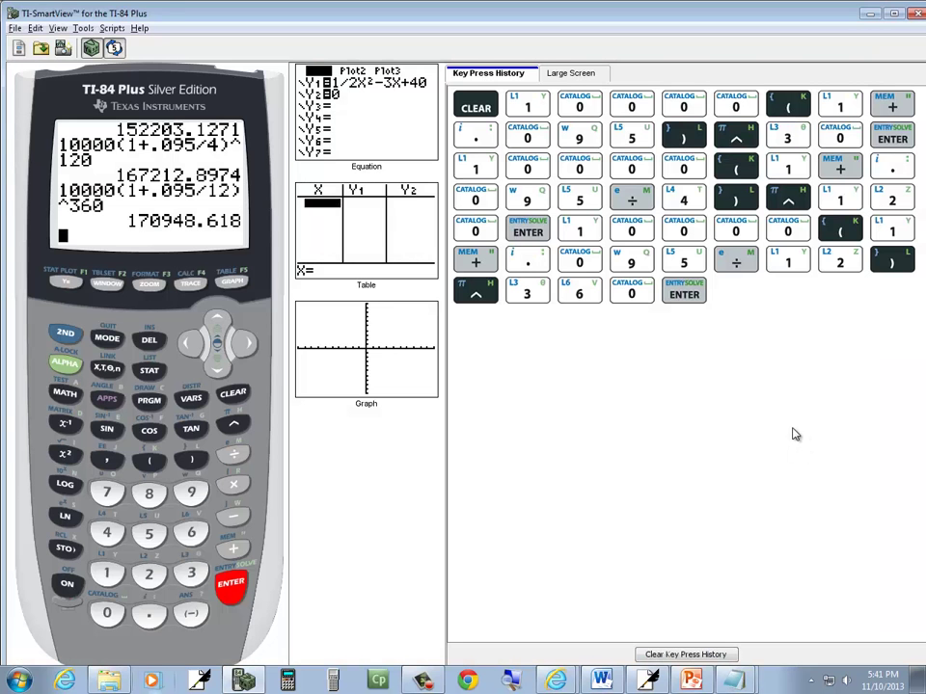